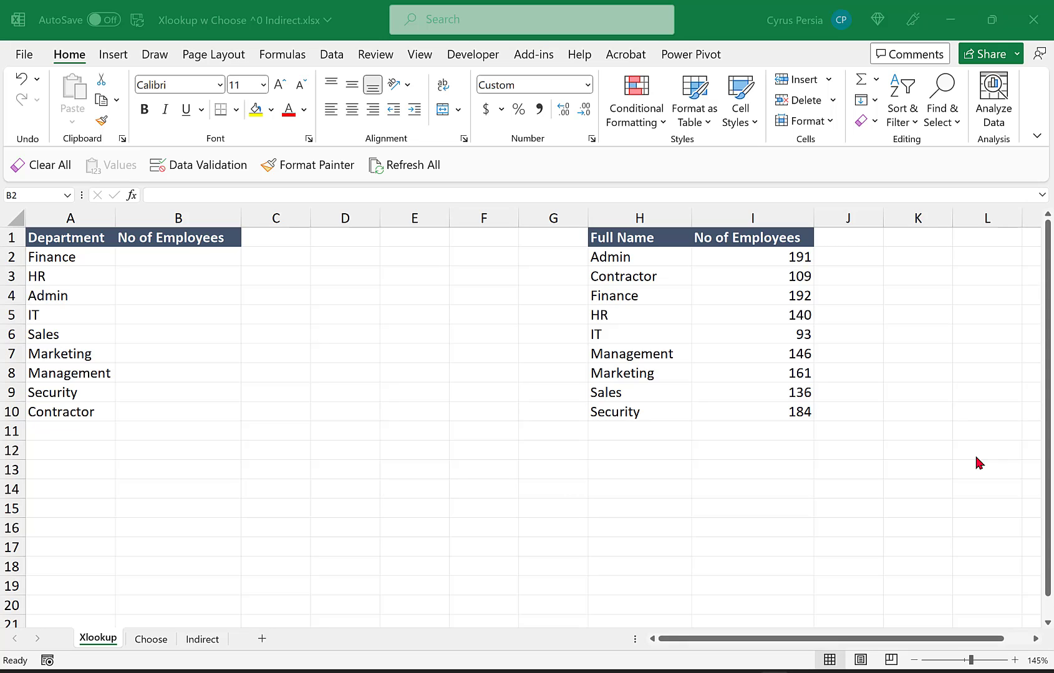
pyautogui.hotkey('alt', 'q')
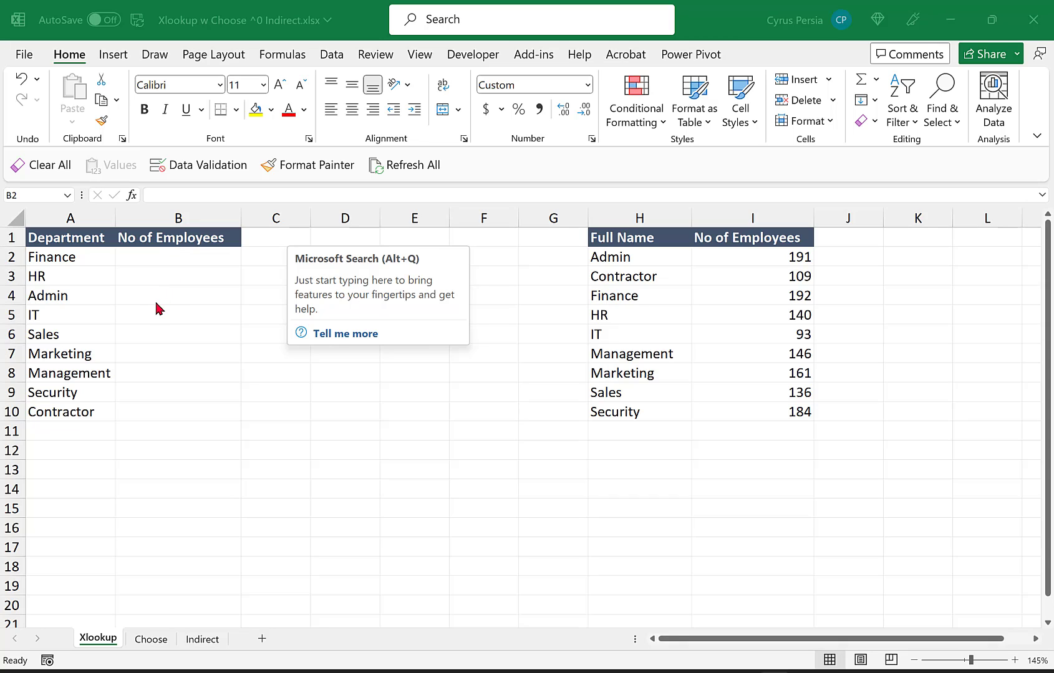
pyautogui.click(179, 276)
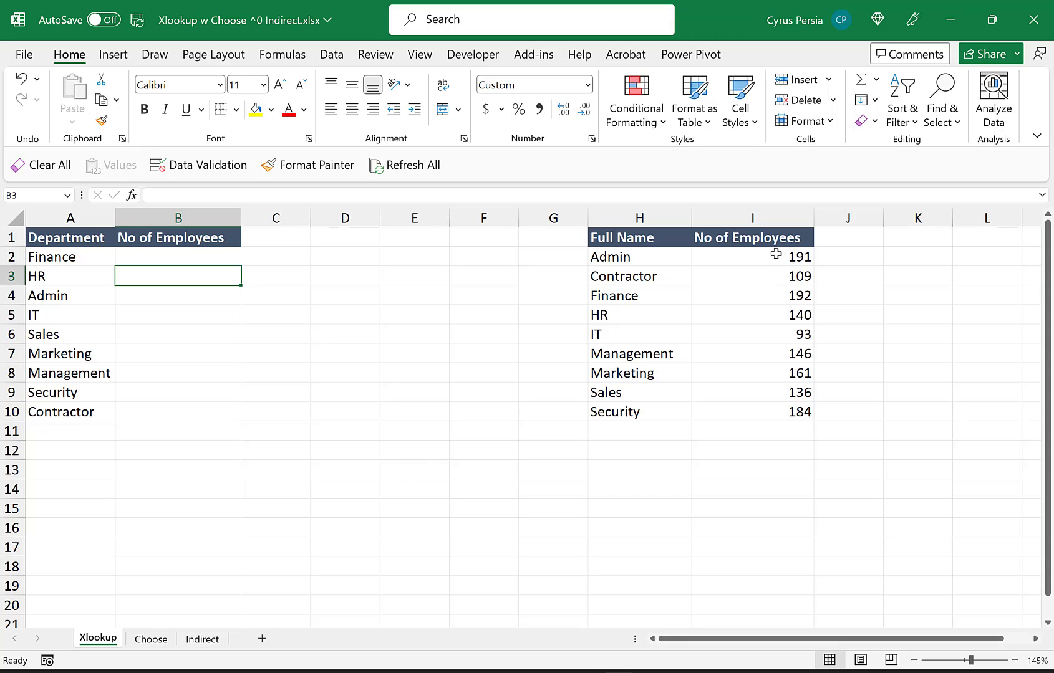
# - Start an XLOOKUP formula in B2 with A2 as the lookup value and the absolute range $H$2:$H$10 as the lookup array
pyautogui.click(180, 255)
pyautogui.write('=xl')
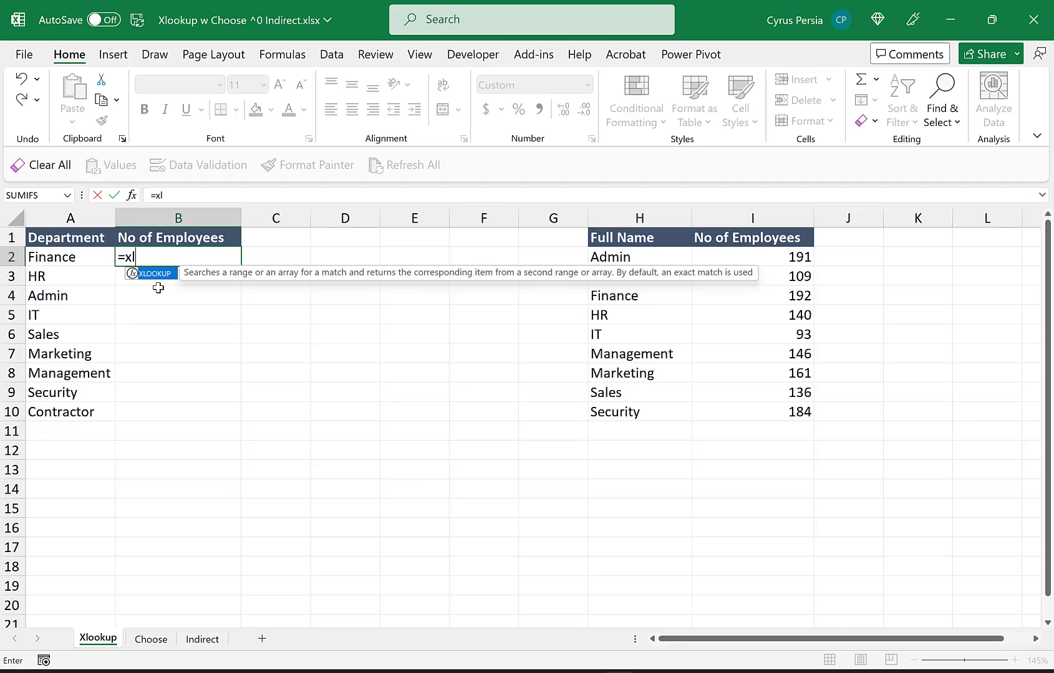
pyautogui.press('Tab')
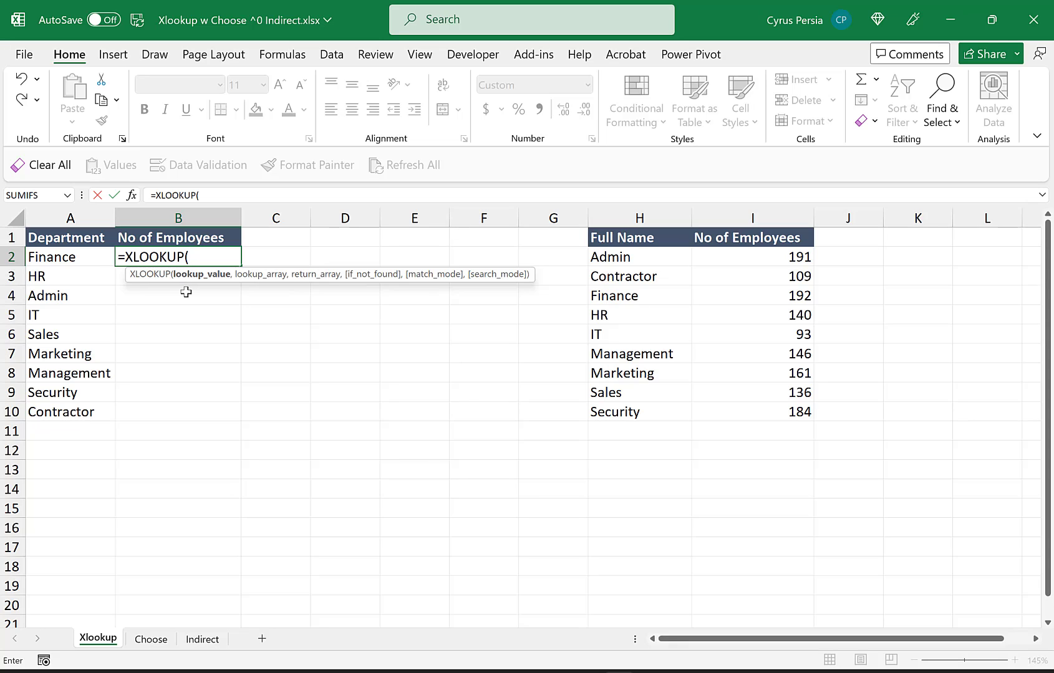
pyautogui.click(68, 257)
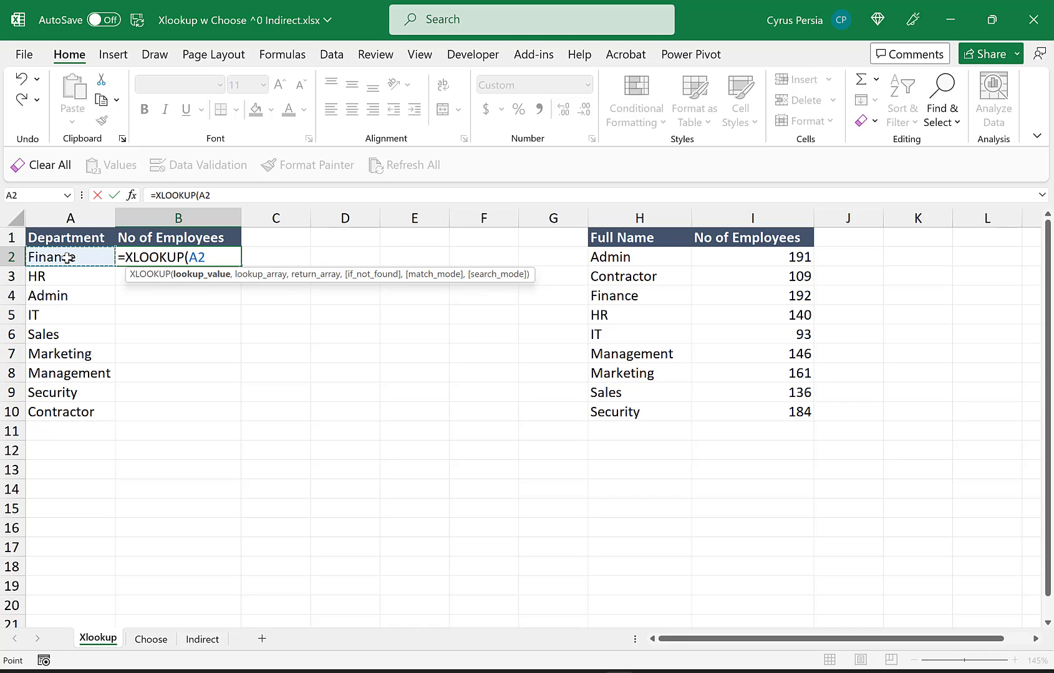
pyautogui.write(',')
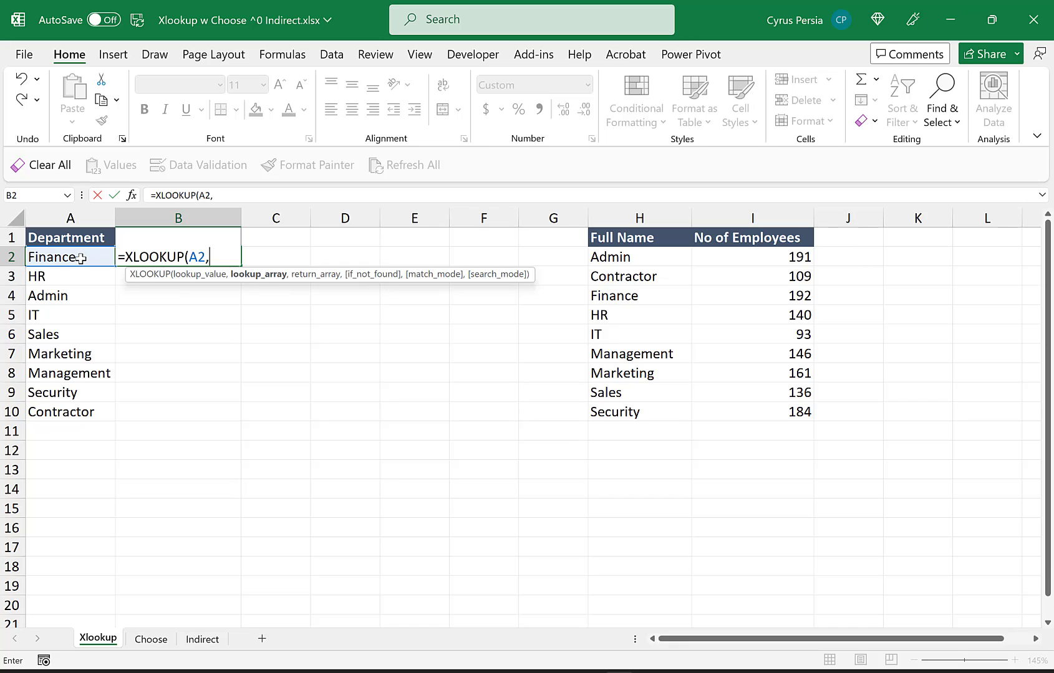
pyautogui.moveTo(625, 259); pyautogui.dragTo(633, 410)
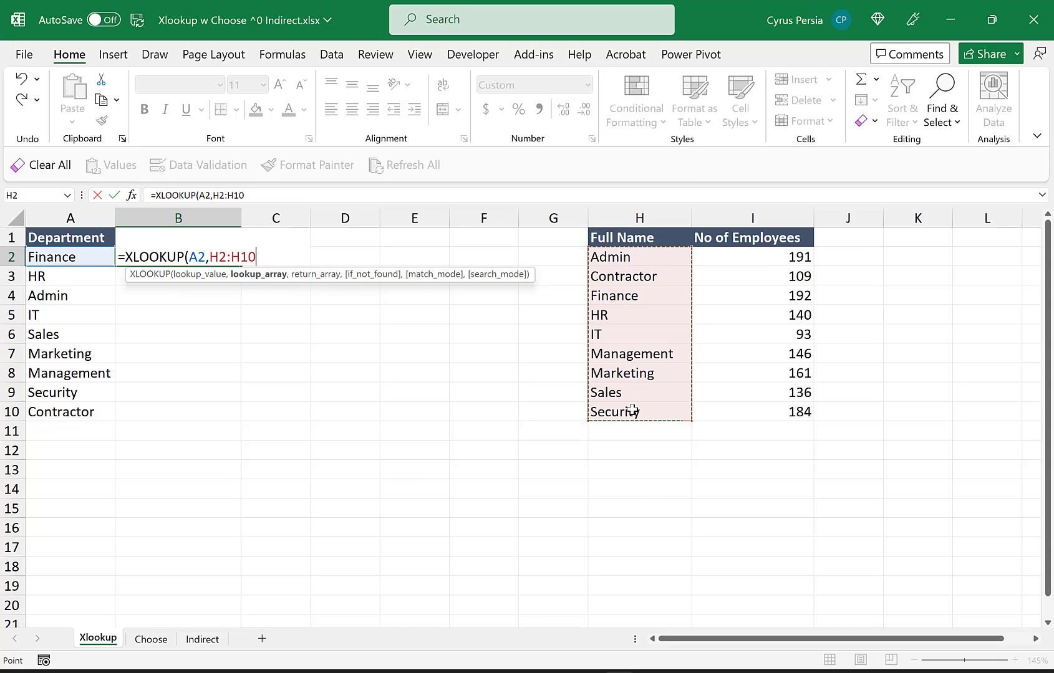
pyautogui.press('F4')
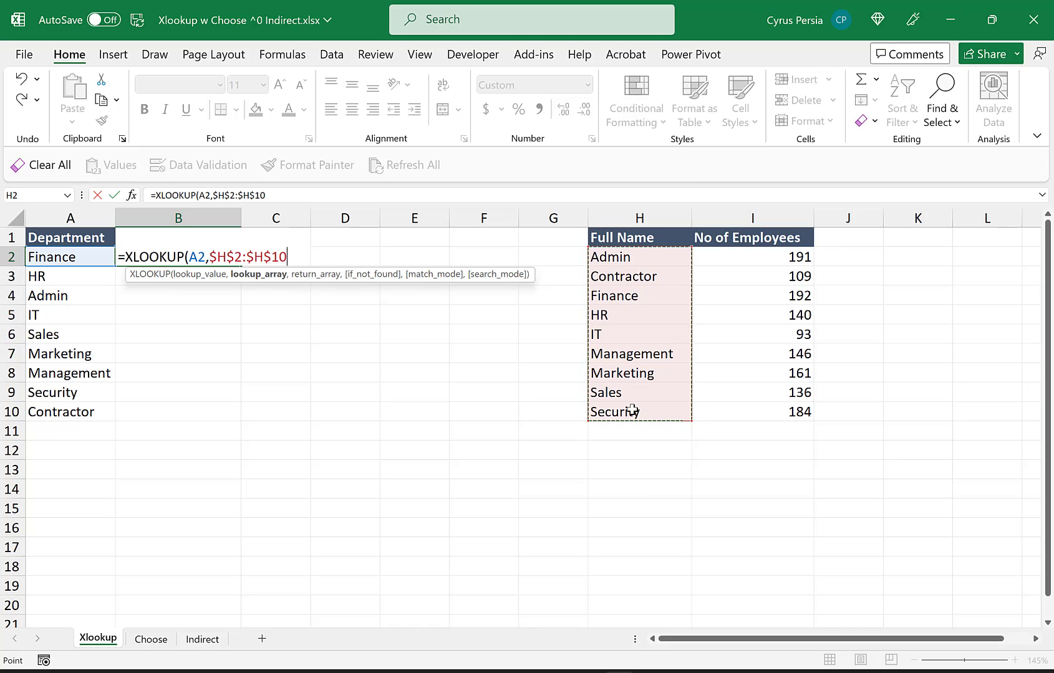
# - Complete the XLOOKUP formula in B2 with the absolute range $I$2:$I$10 as the return array
pyautogui.write(',')
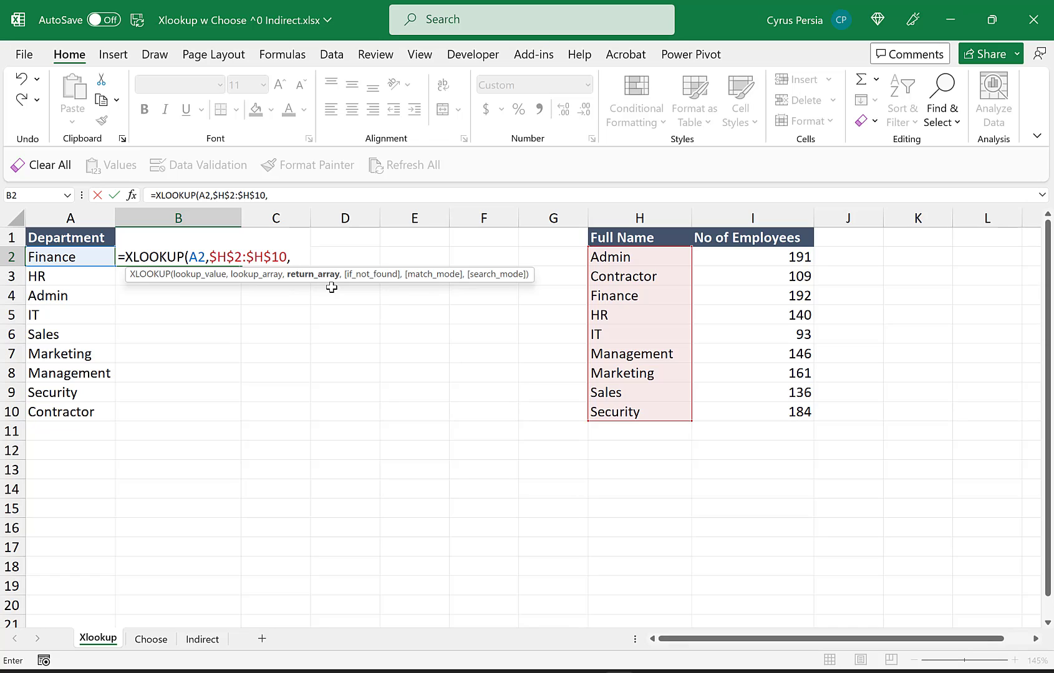
pyautogui.click(749, 257)
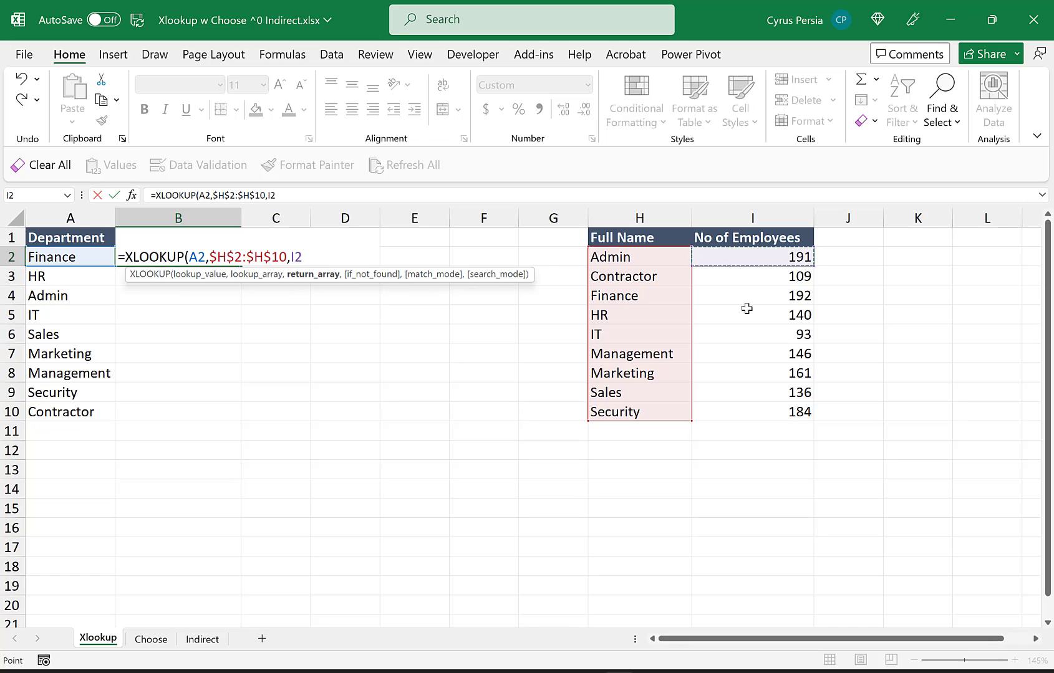
pyautogui.moveTo(746, 308); pyautogui.dragTo(743, 414)
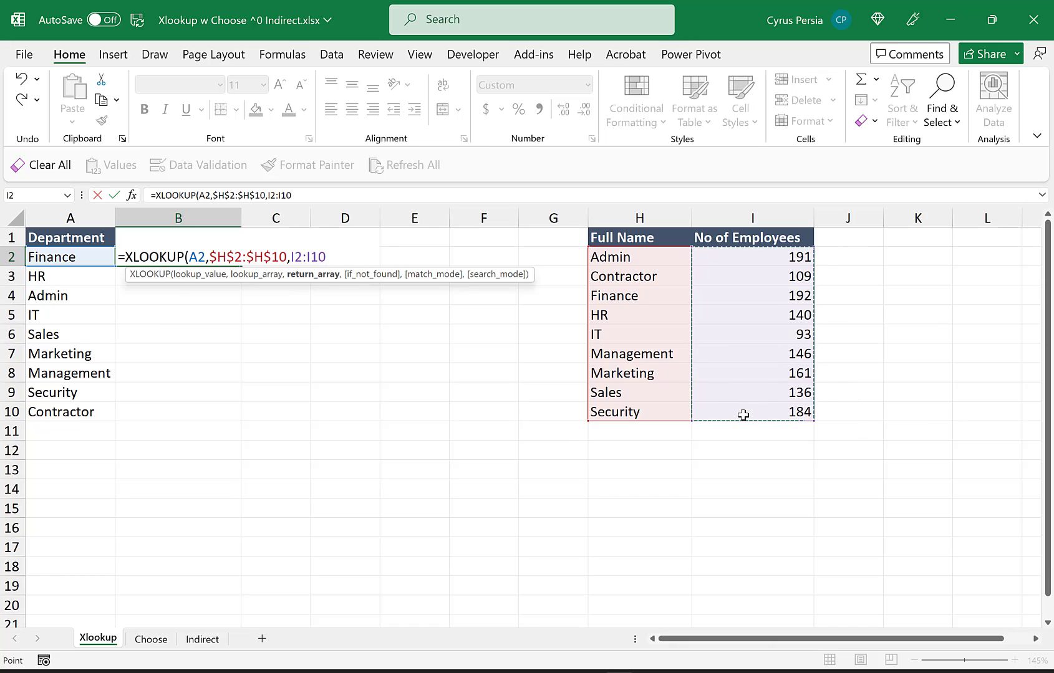
pyautogui.press('F4')
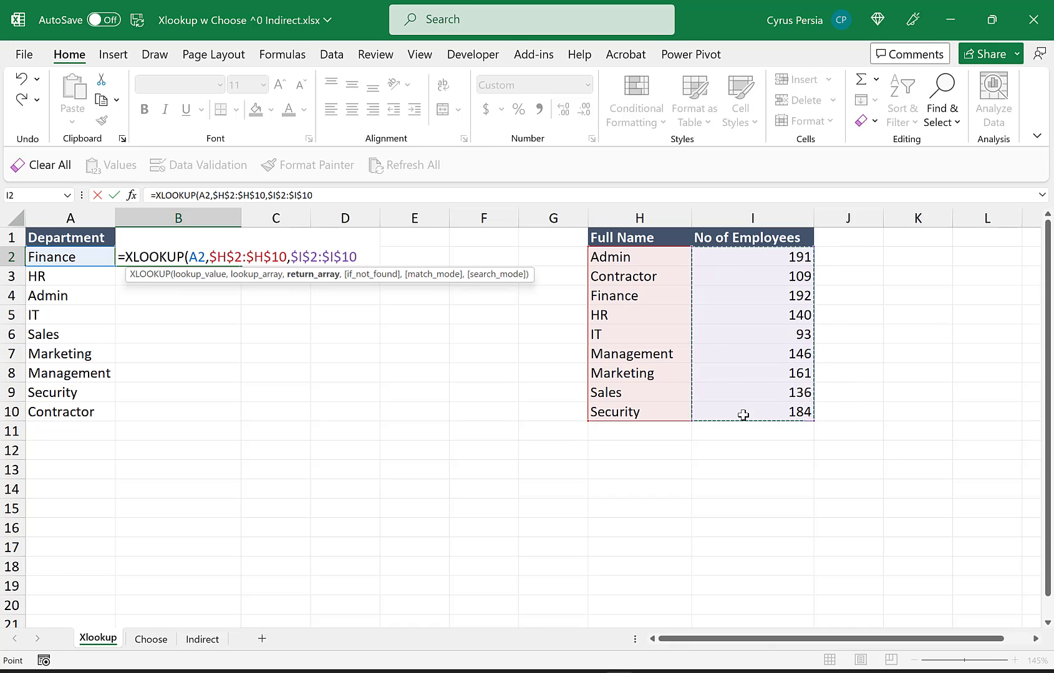
pyautogui.write(')')
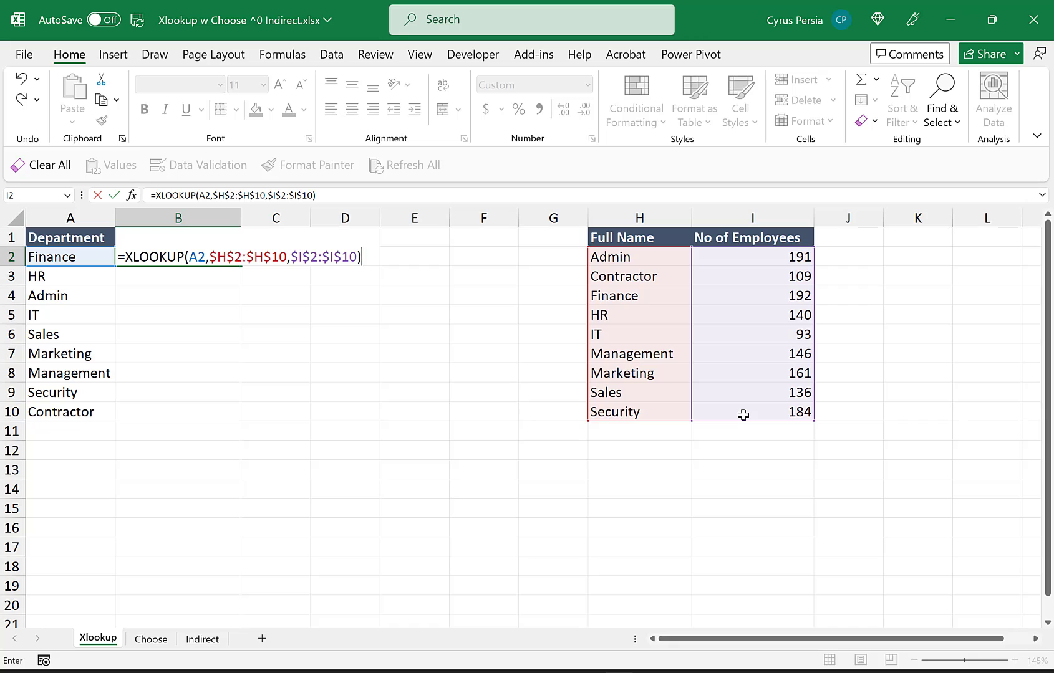
pyautogui.hotkey('ctrl', 'Return')
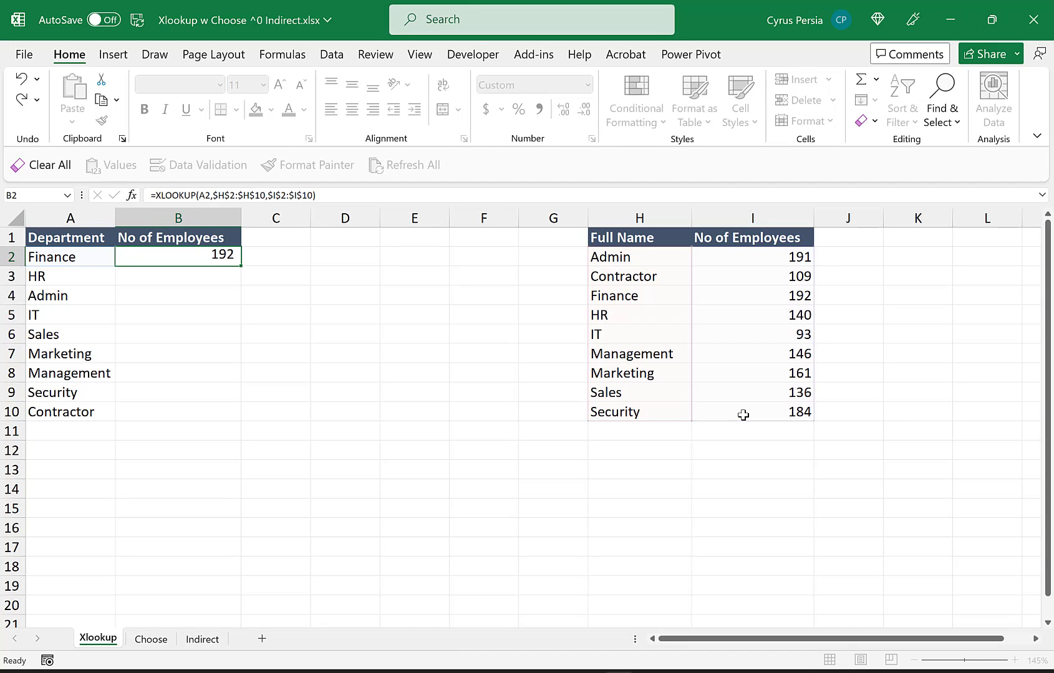
# - Fill the XLOOKUP formula from B2 down through B10 and check the formula in the last row
pyautogui.hotkey('shift', 'Down')
pyautogui.hotkey('shift', 'Down')
pyautogui.hotkey('shift', 'Down')
pyautogui.hotkey('shift', 'Down')
pyautogui.hotkey('shift', 'Down')
pyautogui.hotkey('shift', 'Down')
pyautogui.hotkey('shift', 'Down')
pyautogui.hotkey('shift', 'Down')
pyautogui.hotkey('ctrl', 'd')
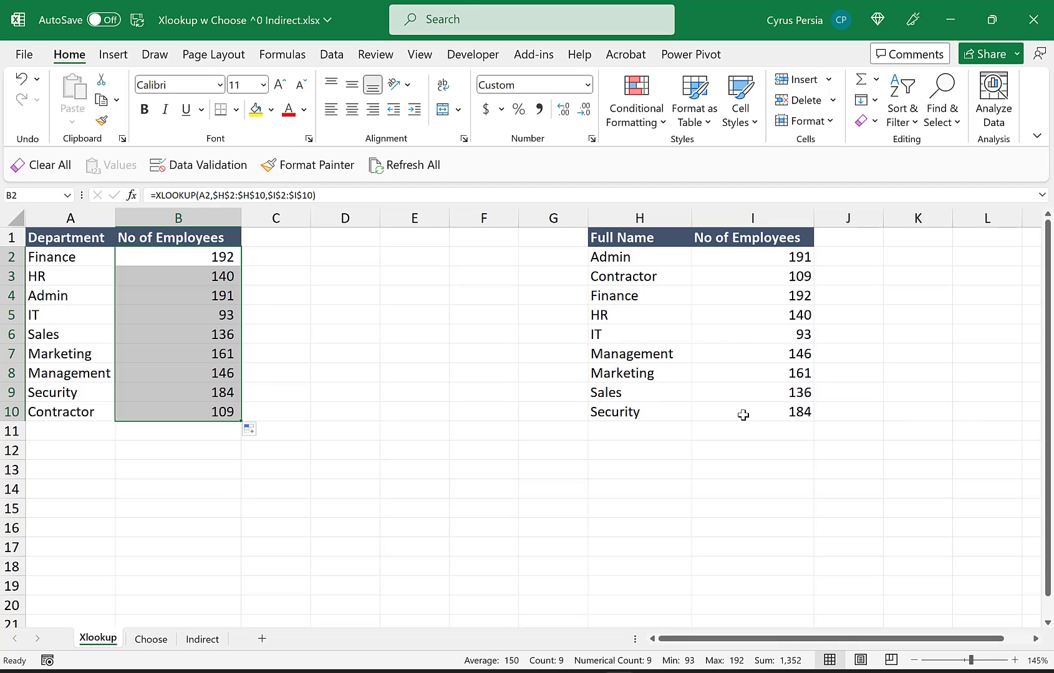
pyautogui.click(170, 410)
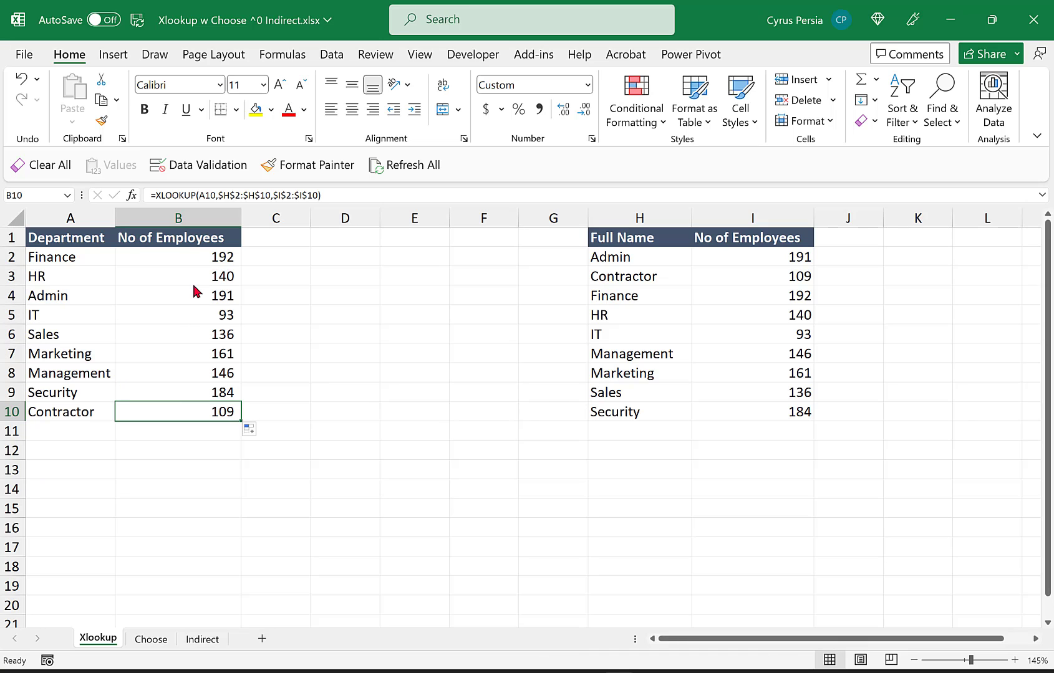
# - Switch to the Choose sheet and examine the Department, Company, Choose and Emp # columns and the SanMiguel lookup table
pyautogui.hotkey('ctrl', 'pagedown')
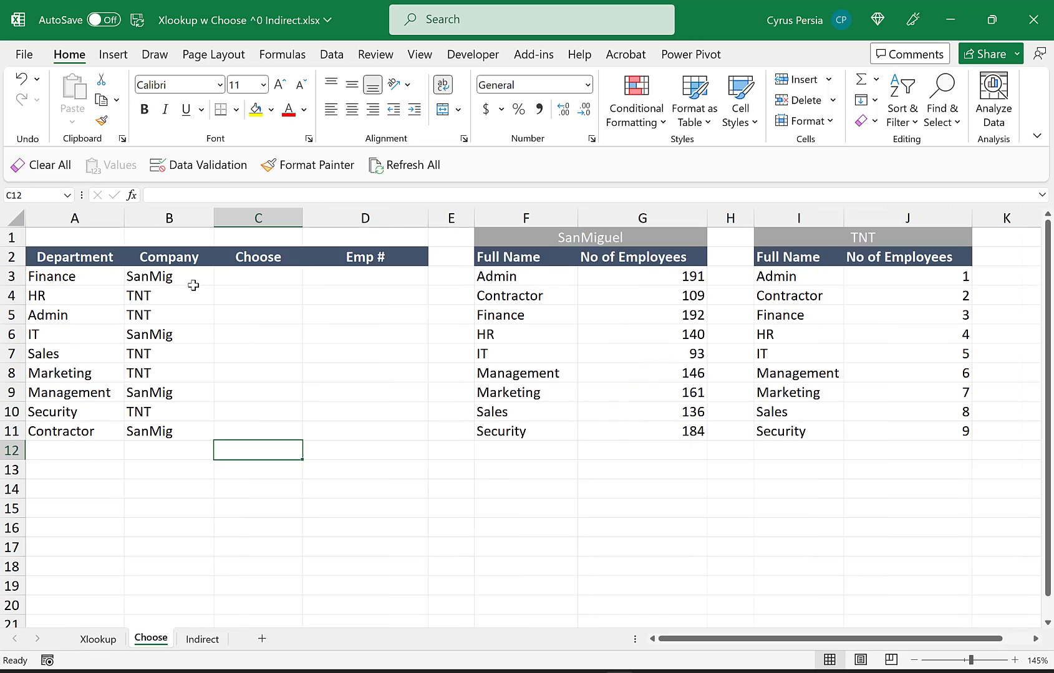
pyautogui.click(258, 282)
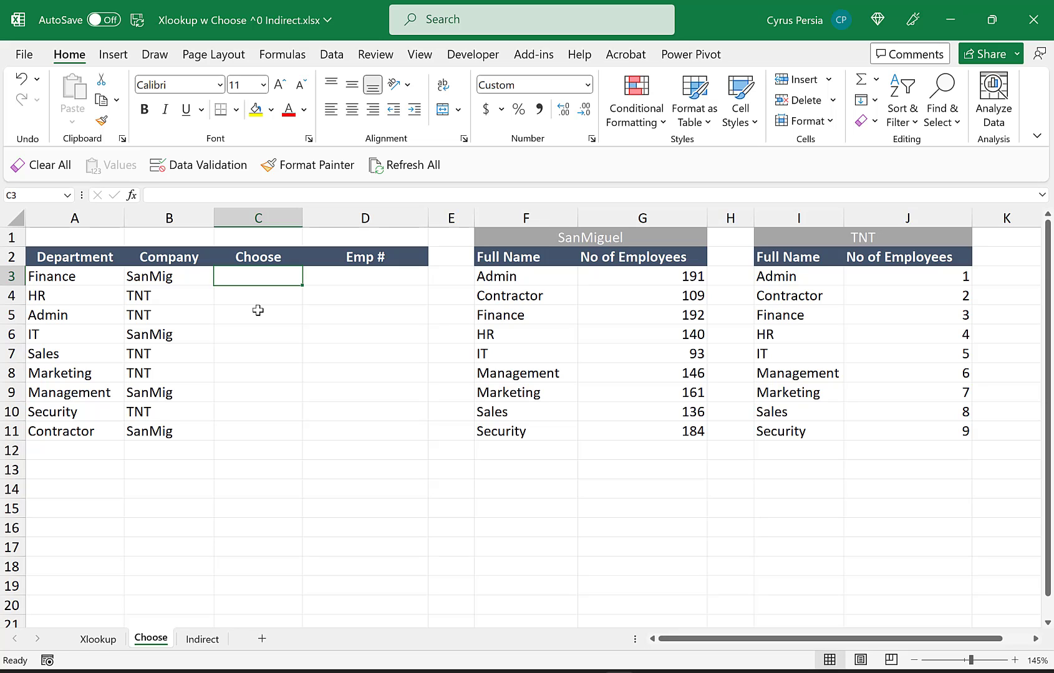
pyautogui.moveTo(103, 256); pyautogui.dragTo(75, 340)
pyautogui.moveTo(169, 256); pyautogui.dragTo(170, 291)
pyautogui.click(263, 259)
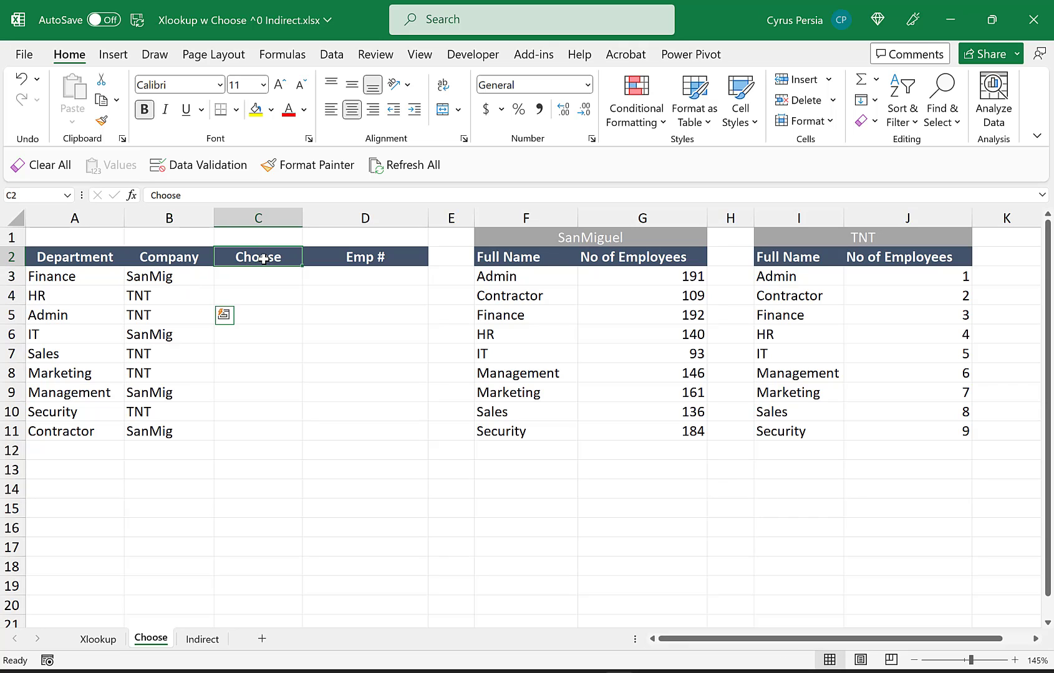
pyautogui.moveTo(262, 258); pyautogui.dragTo(260, 278)
pyautogui.click(338, 260)
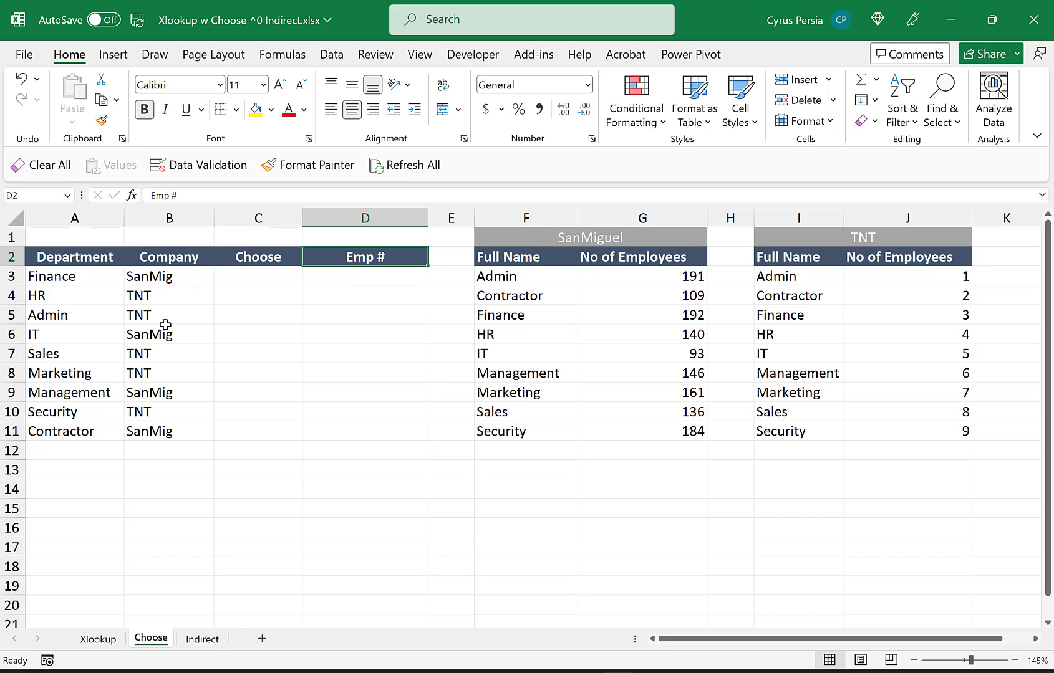
pyautogui.click(68, 258)
pyautogui.moveTo(37, 277); pyautogui.dragTo(145, 281)
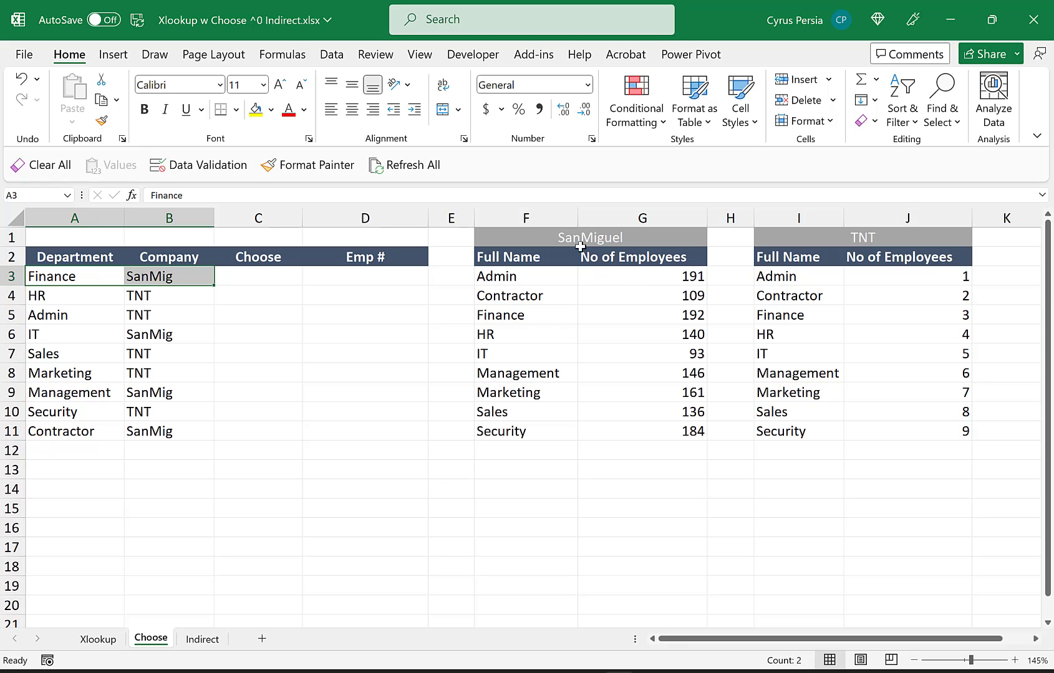
pyautogui.moveTo(565, 238); pyautogui.dragTo(612, 275)
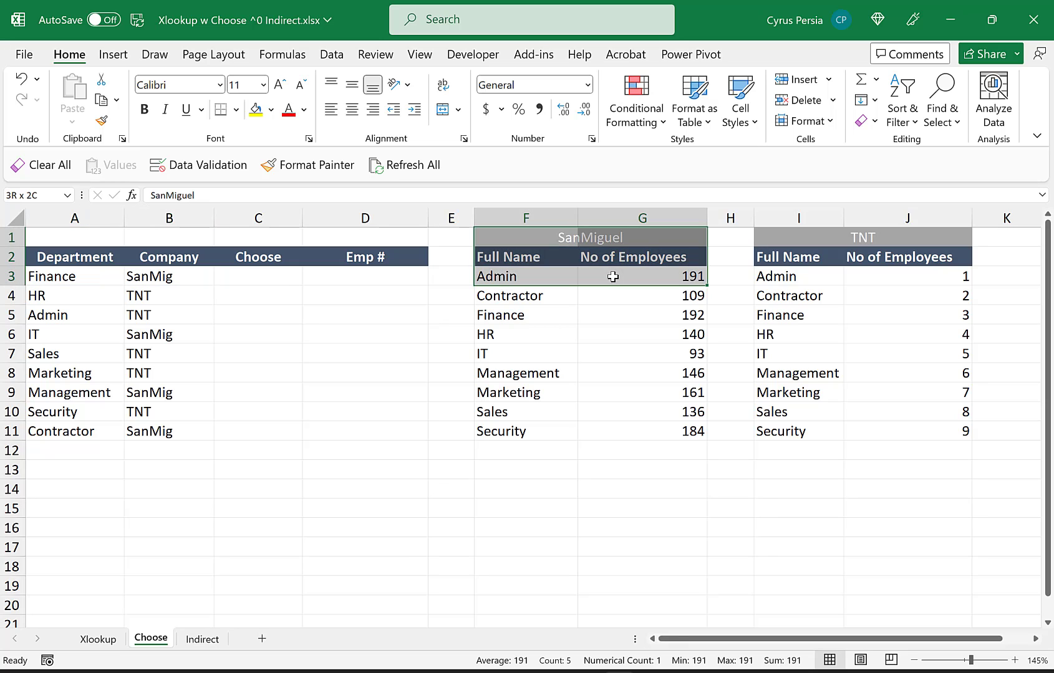
# - Shorten the SanMiguel table heading in F1 to SanMig so it matches the Company column
pyautogui.click(580, 238)
pyautogui.click(536, 239)
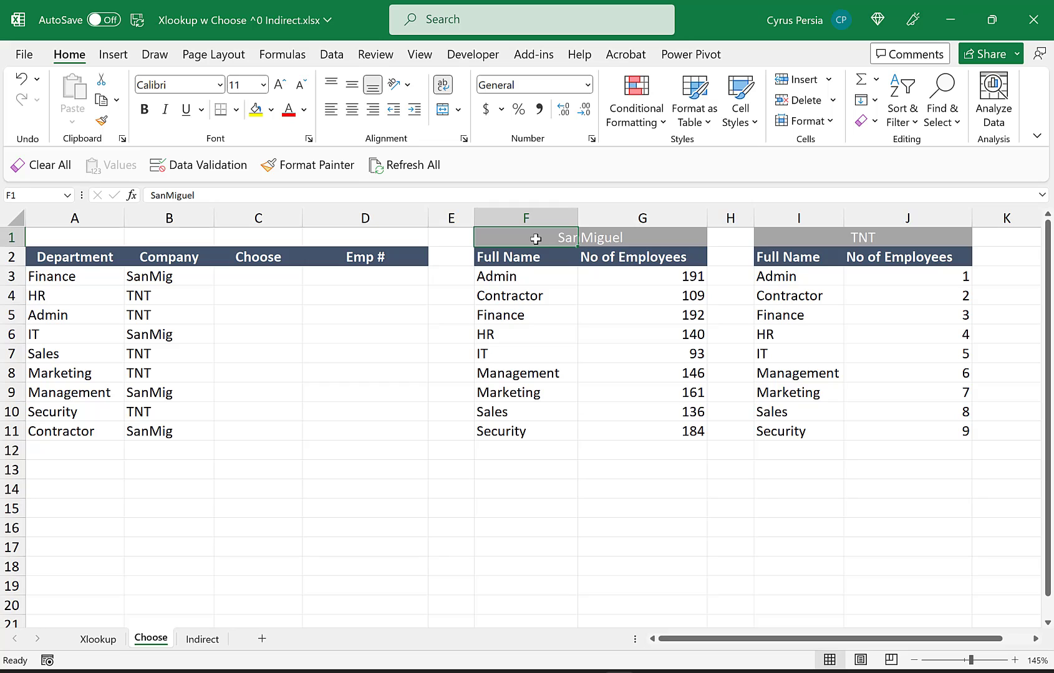
pyautogui.click(209, 194)
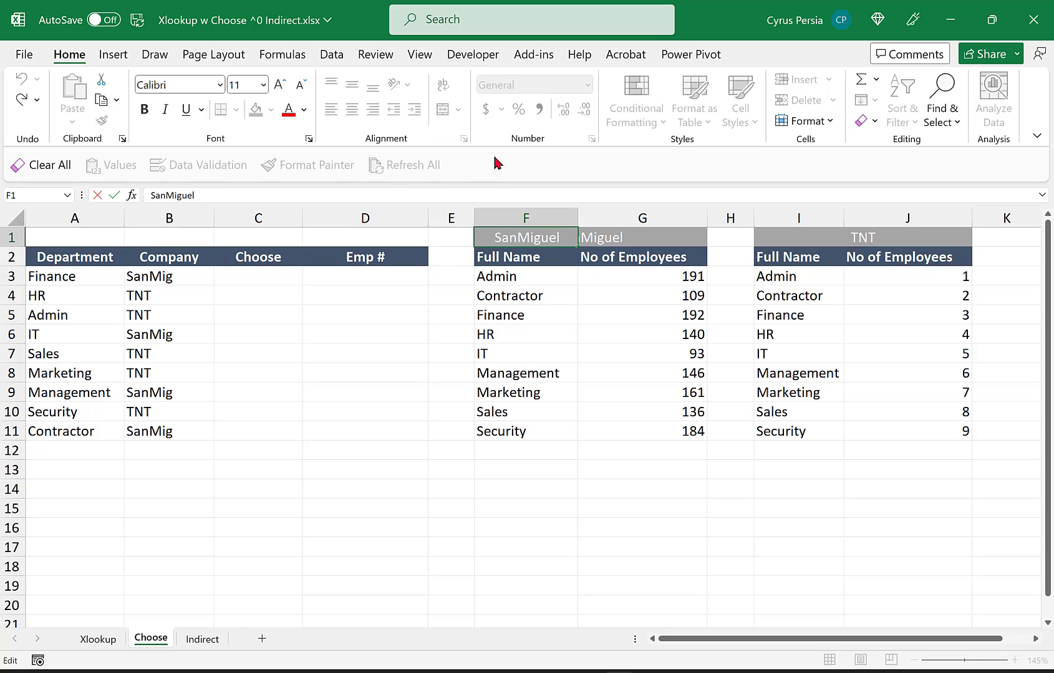
pyautogui.press('BackSpace')
pyautogui.press('BackSpace')
pyautogui.press('BackSpace')
pyautogui.press('Return')
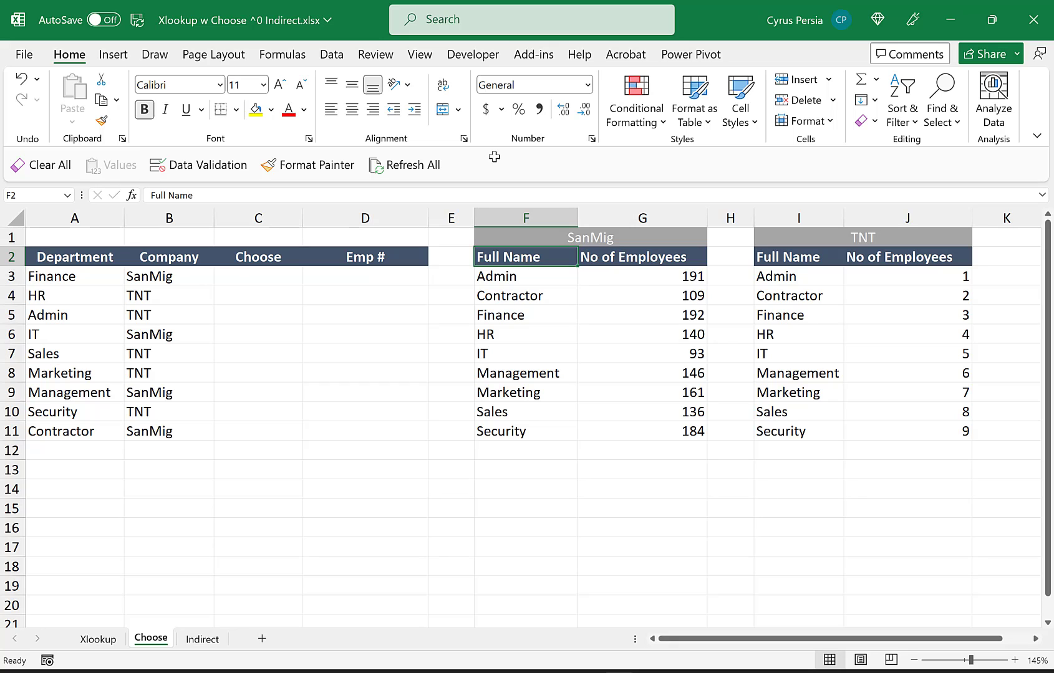
# - Look up Finance in the SanMig table and enter 192 manually as its Emp # in D3
pyautogui.click(540, 316)
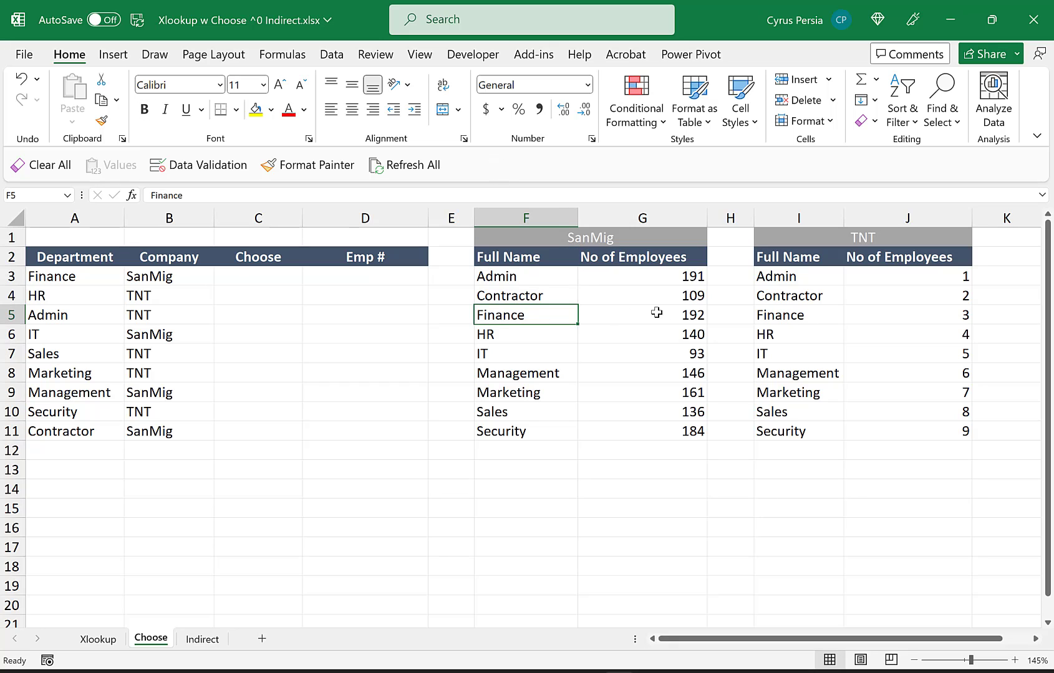
pyautogui.click(651, 310)
pyautogui.click(349, 276)
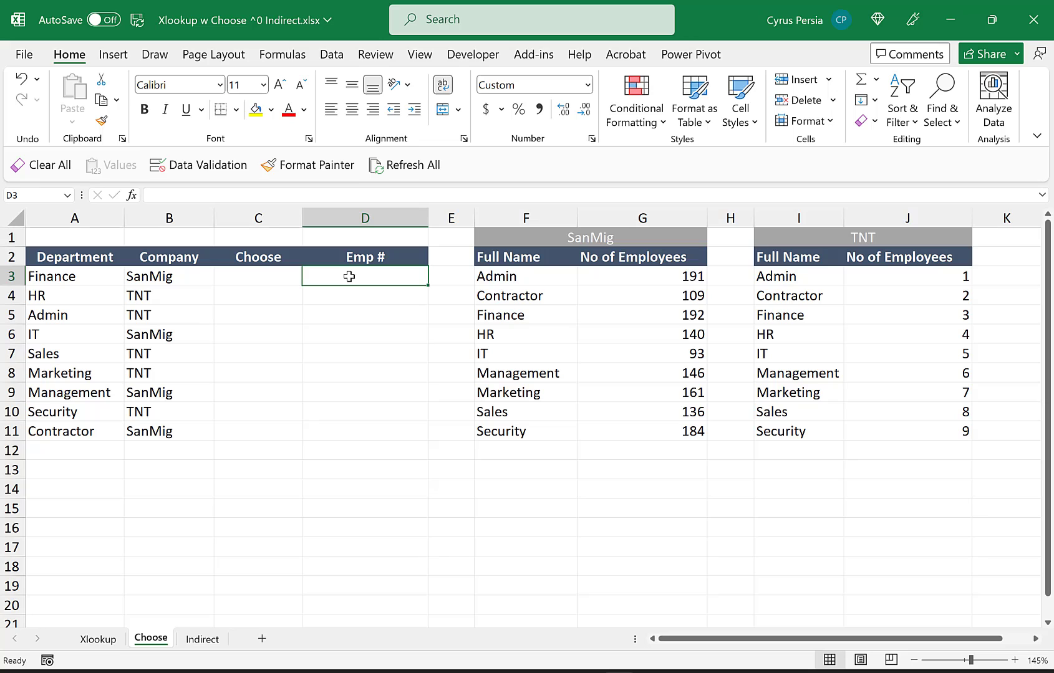
pyautogui.write('192')
pyautogui.press('Return')
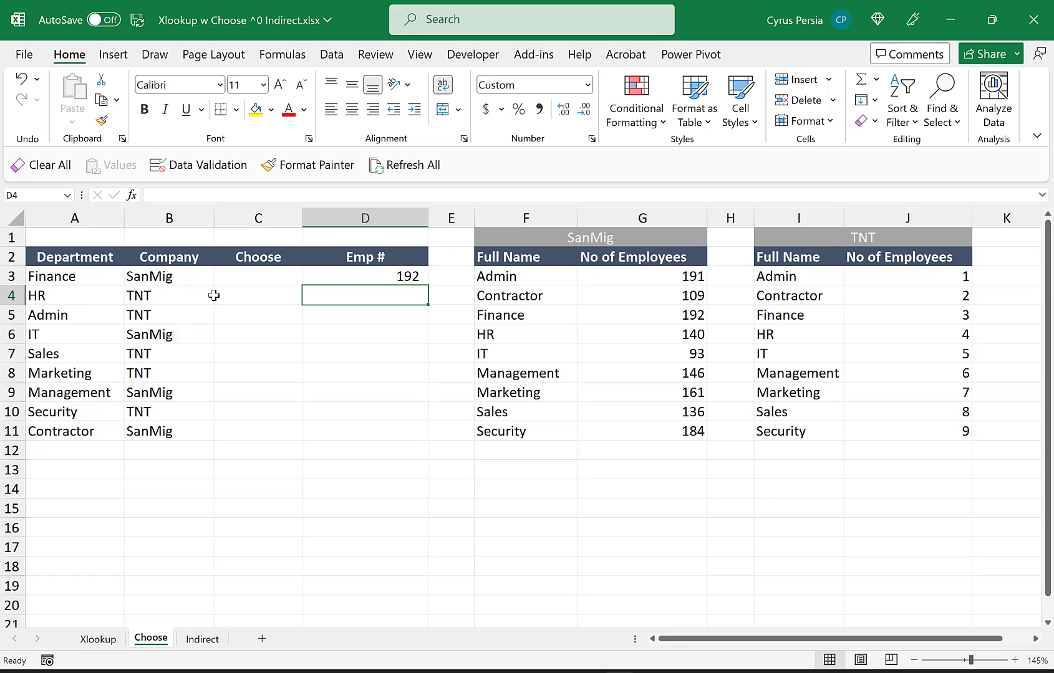
# - Look up HR in the TNT table and enter 4 manually as its Emp # in D4
pyautogui.click(826, 238)
pyautogui.moveTo(829, 247); pyautogui.dragTo(873, 297)
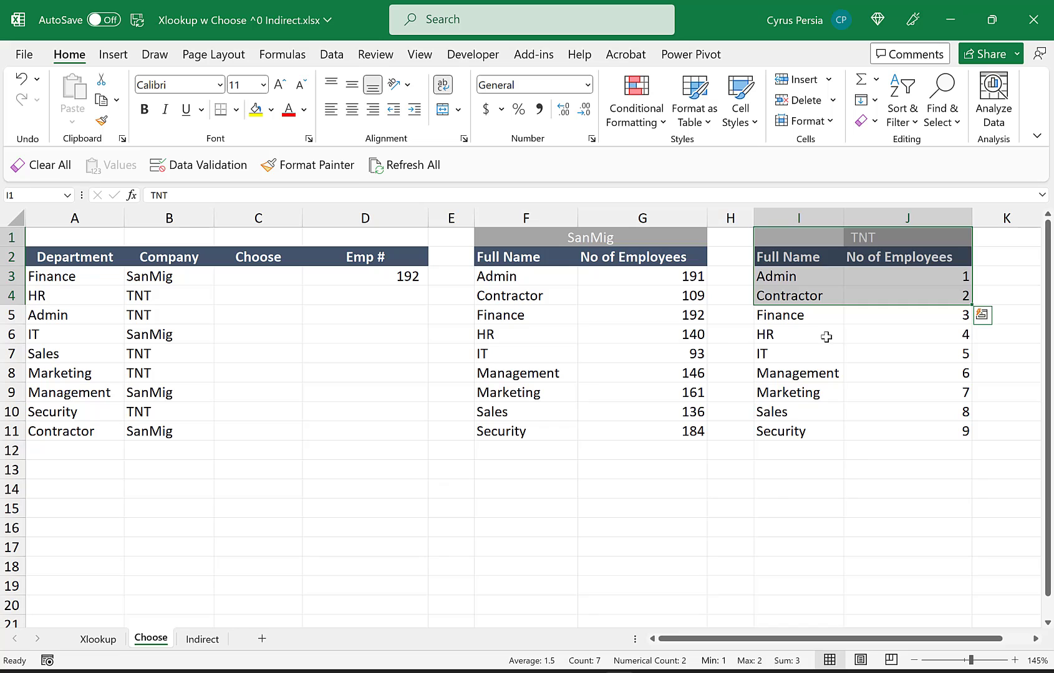
pyautogui.click(827, 336)
pyautogui.click(965, 330)
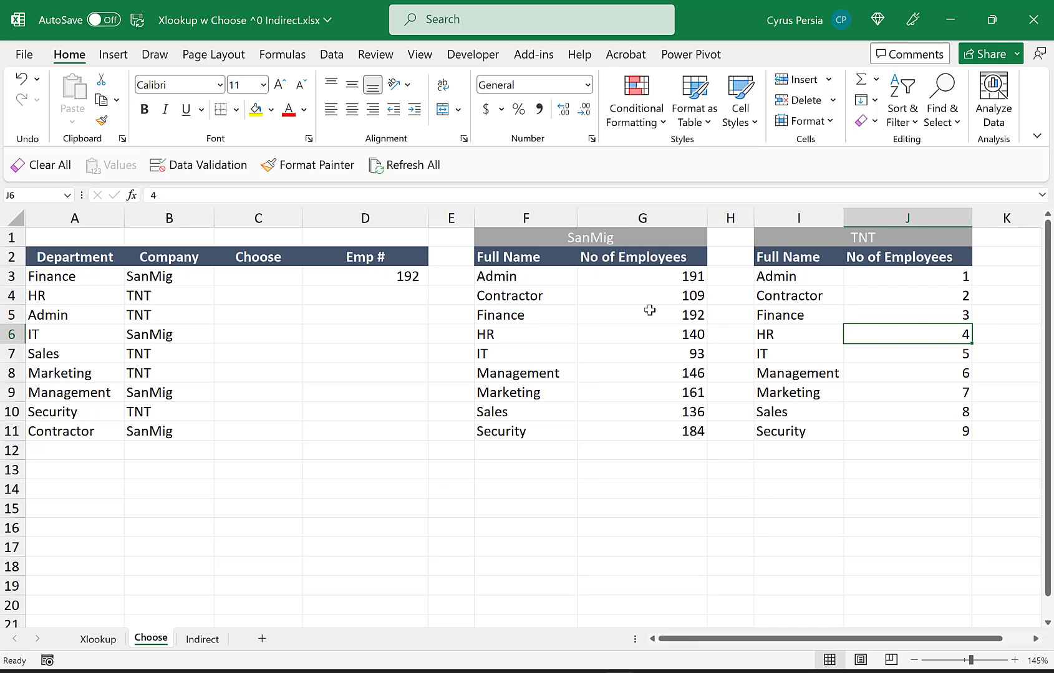
pyautogui.click(404, 296)
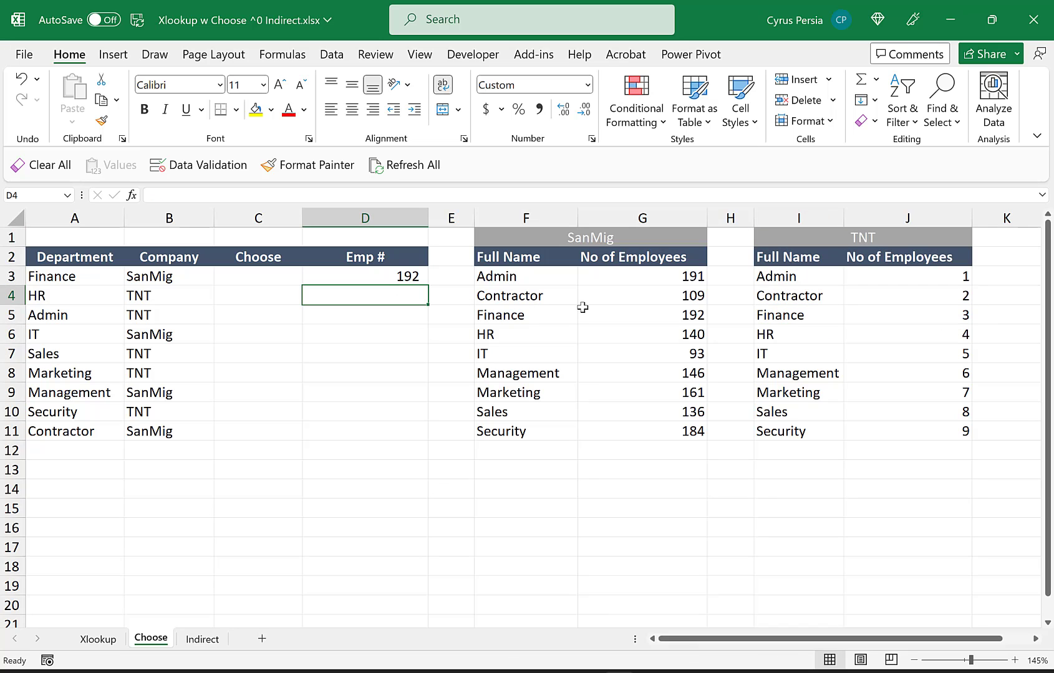
pyautogui.write('4')
pyautogui.press('Return')
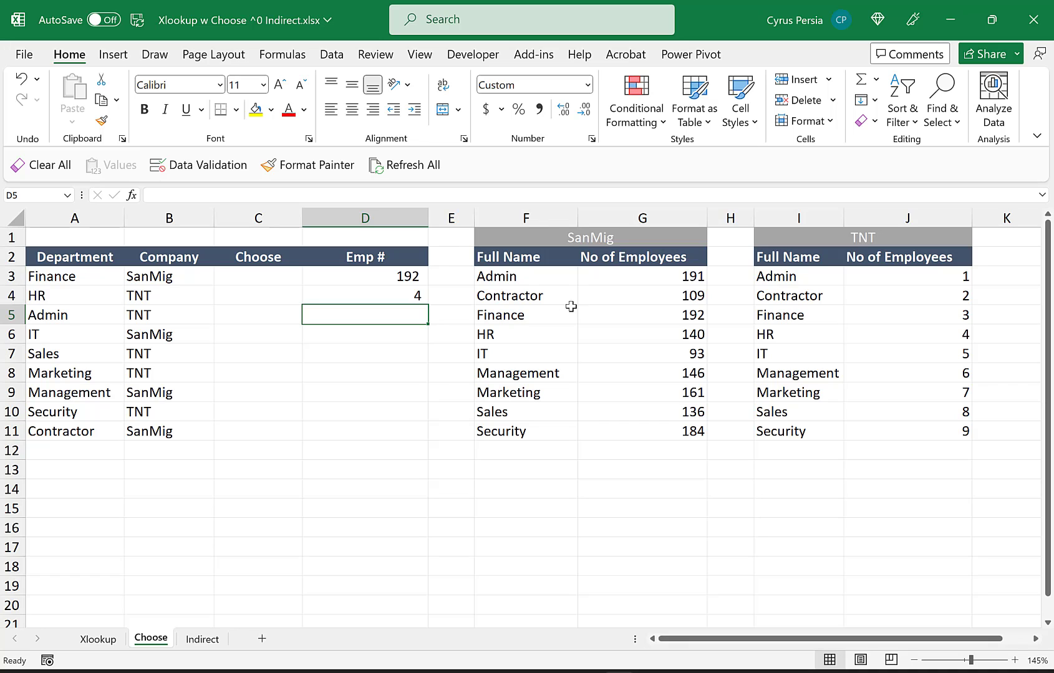
# - Enter an IF formula in C3 that returns 1 when B3 equals "SanMig" and 2 otherwise
pyautogui.click(255, 279)
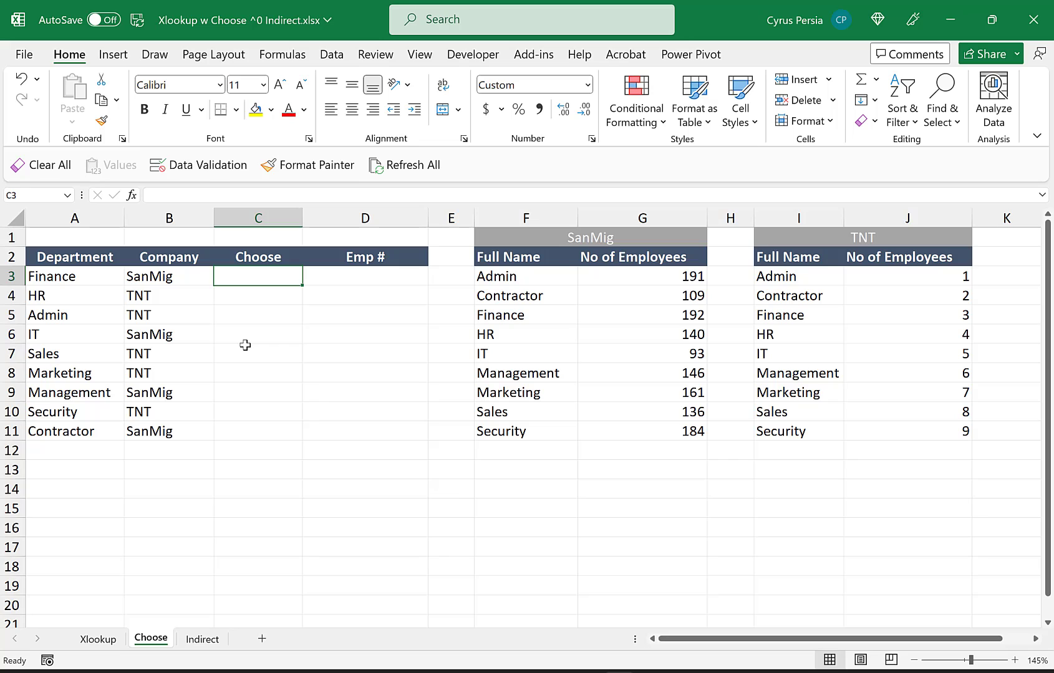
pyautogui.write('=IF(')
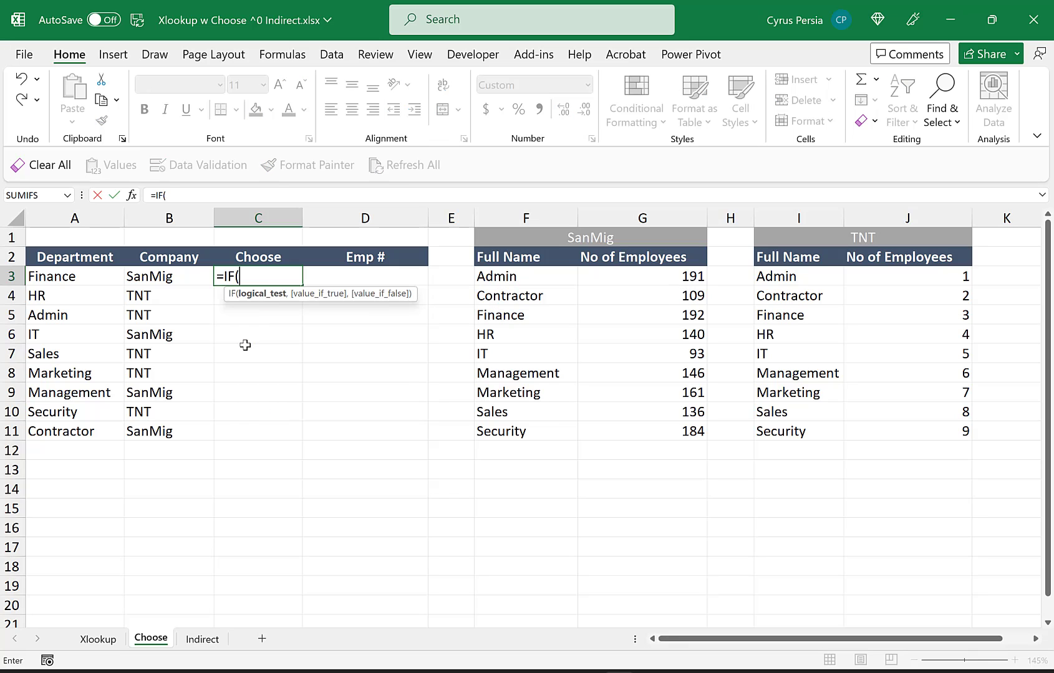
pyautogui.press('Left')
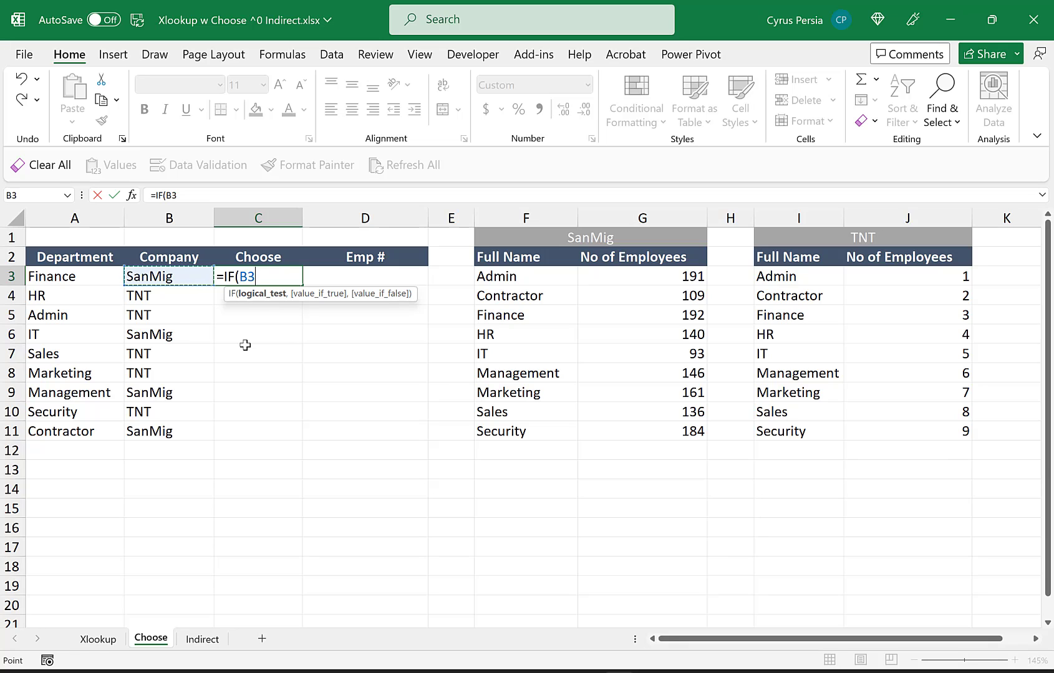
pyautogui.write('=')
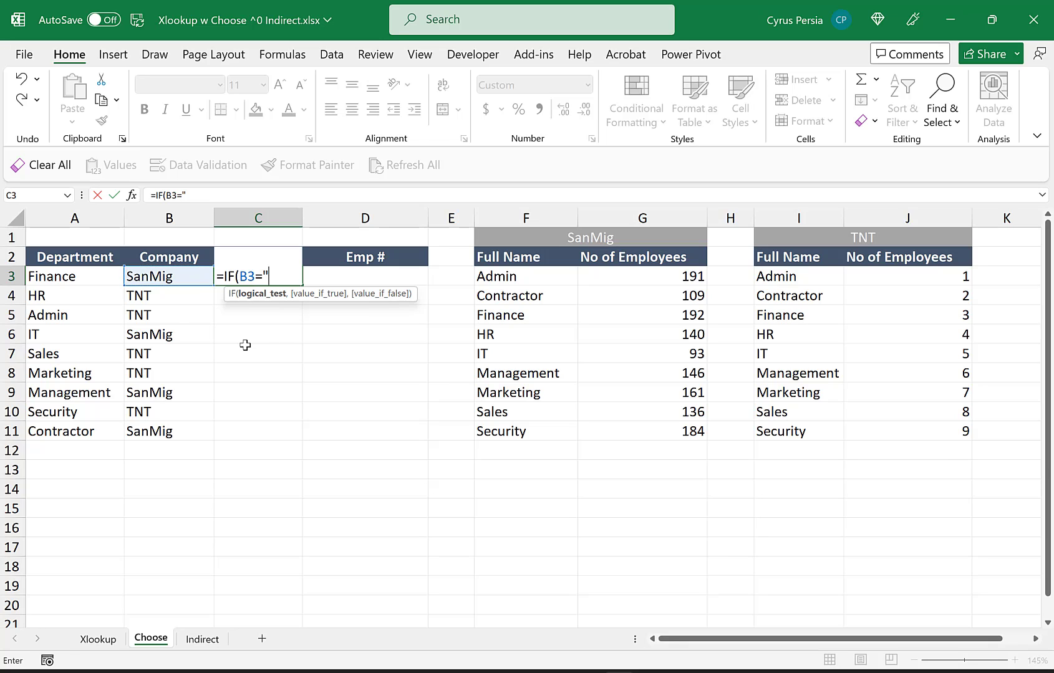
pyautogui.write('"SanMig')
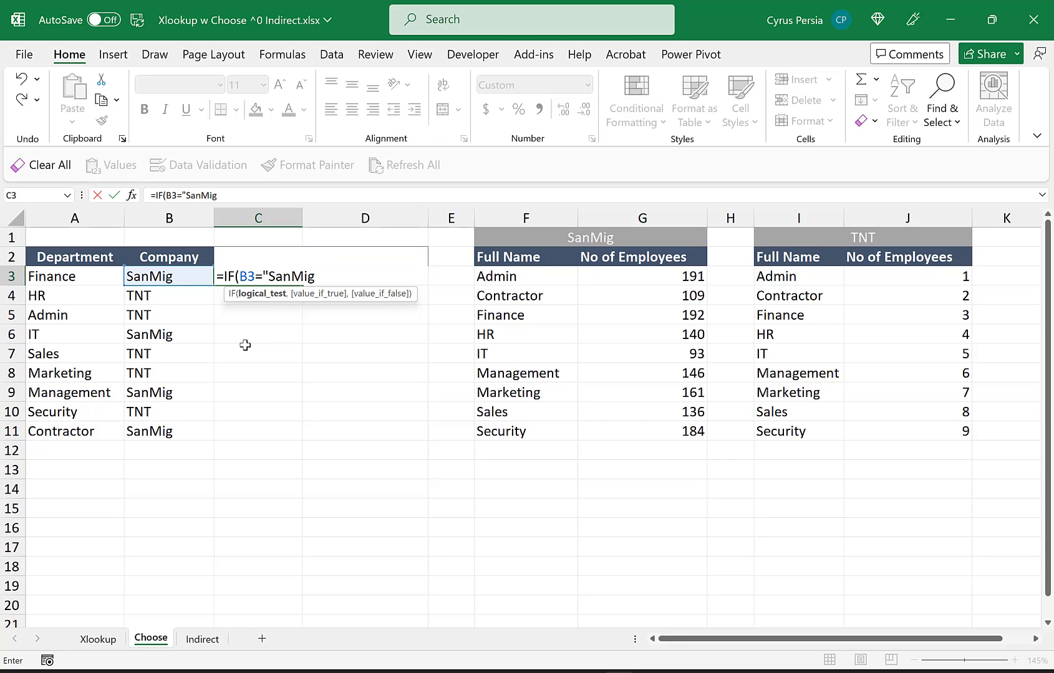
pyautogui.write('"')
pyautogui.write(', ')
pyautogui.write(',2')
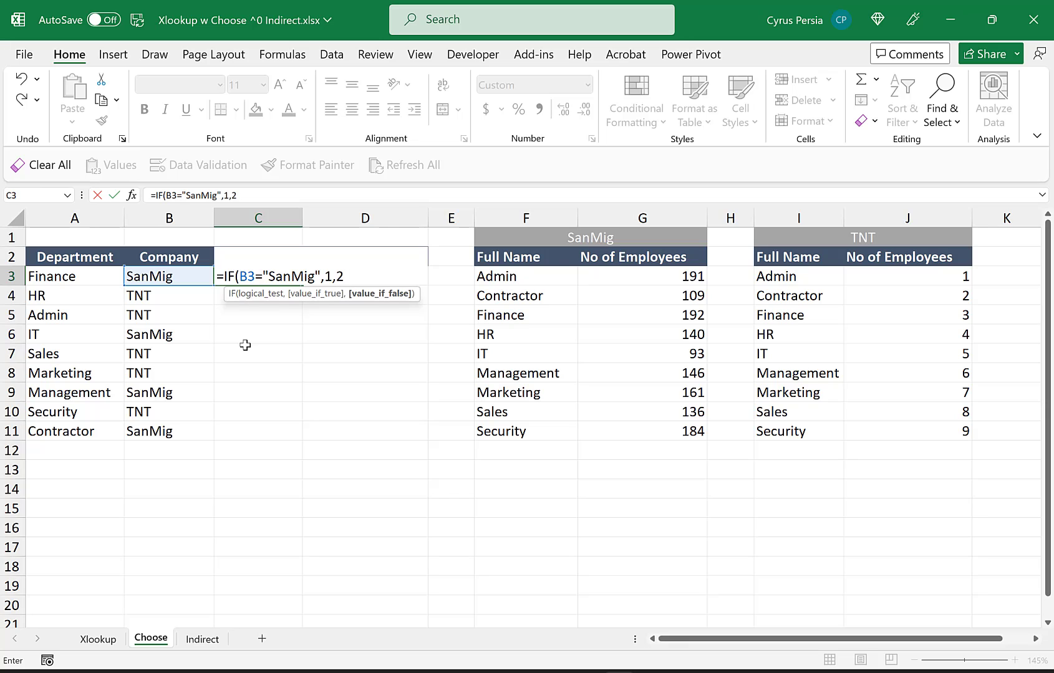
pyautogui.press('Return')
# - Fill the IF formula from C3 down the Choose column to C11 and check it against the Company entries
pyautogui.click(259, 277)
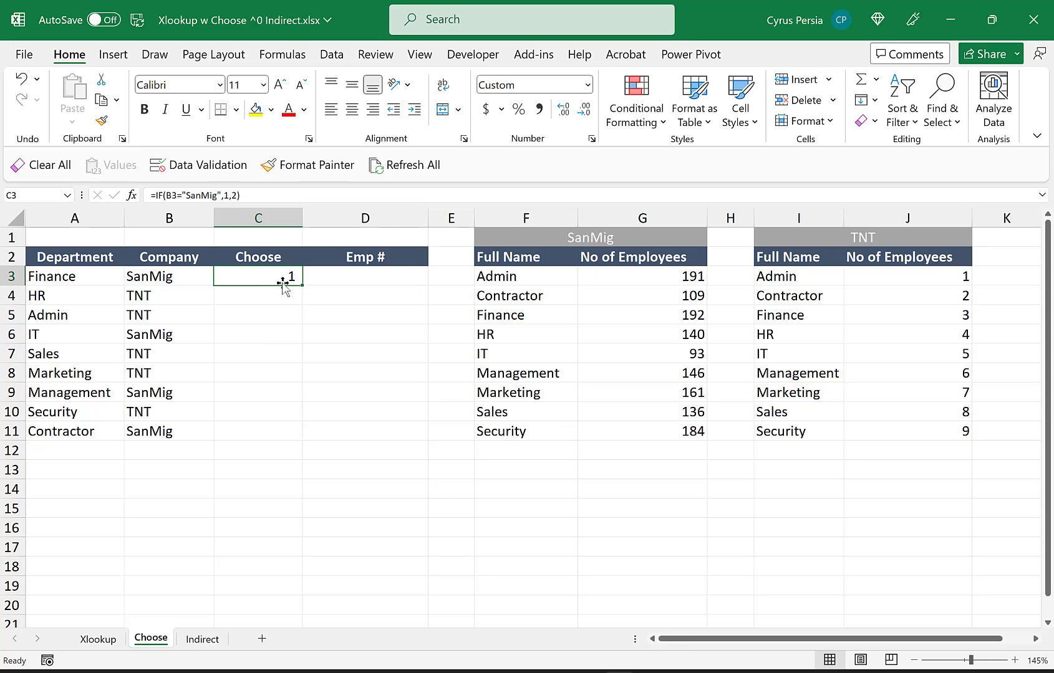
pyautogui.moveTo(303, 285); pyautogui.dragTo(278, 441)
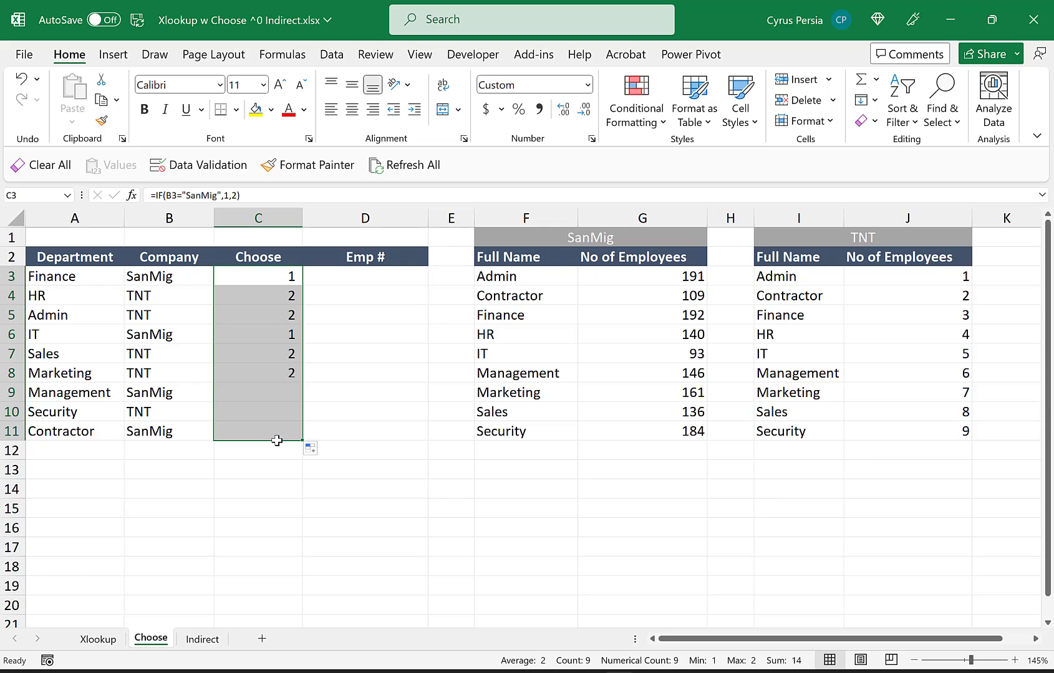
pyautogui.click(274, 280)
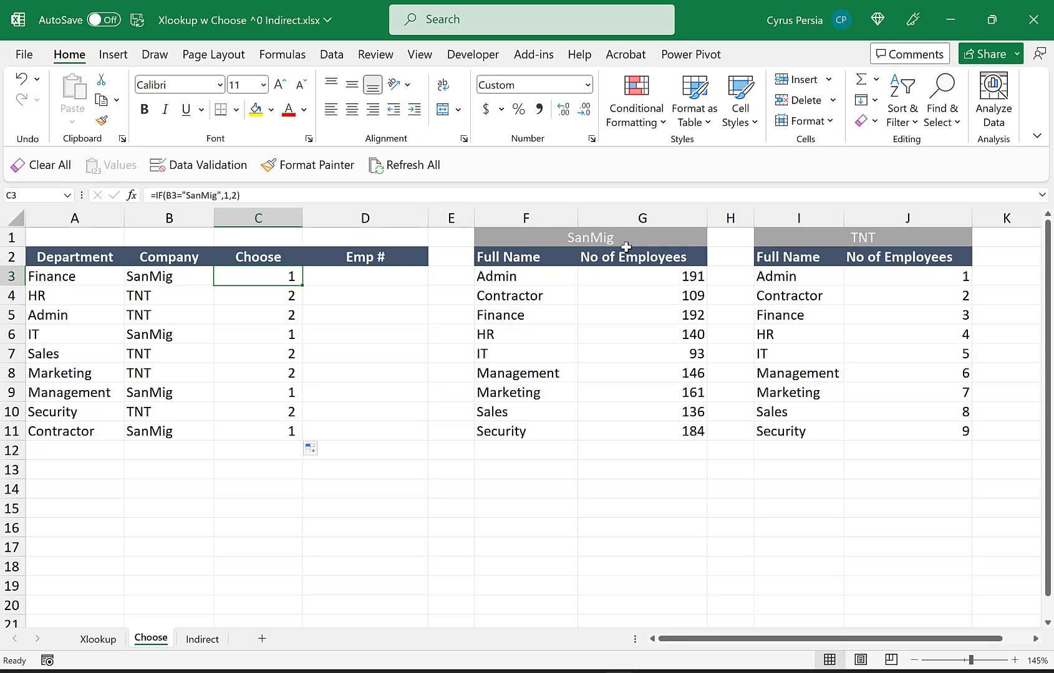
pyautogui.click(146, 298)
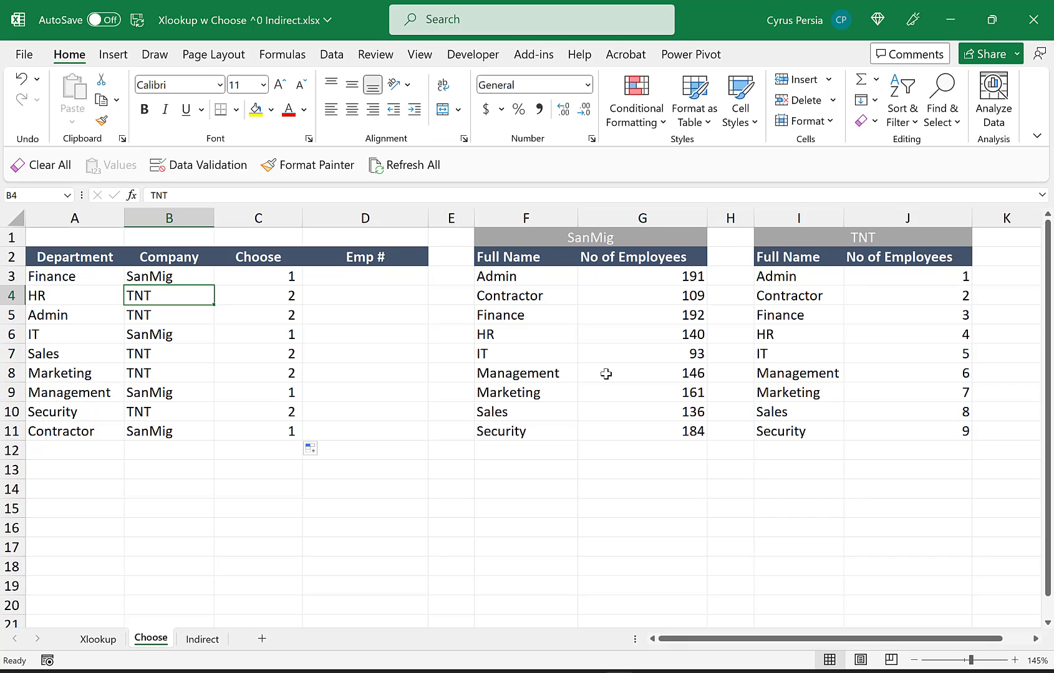
# - Start an XLOOKUP formula in D3 with the department in A3 as the lookup value
pyautogui.click(382, 275)
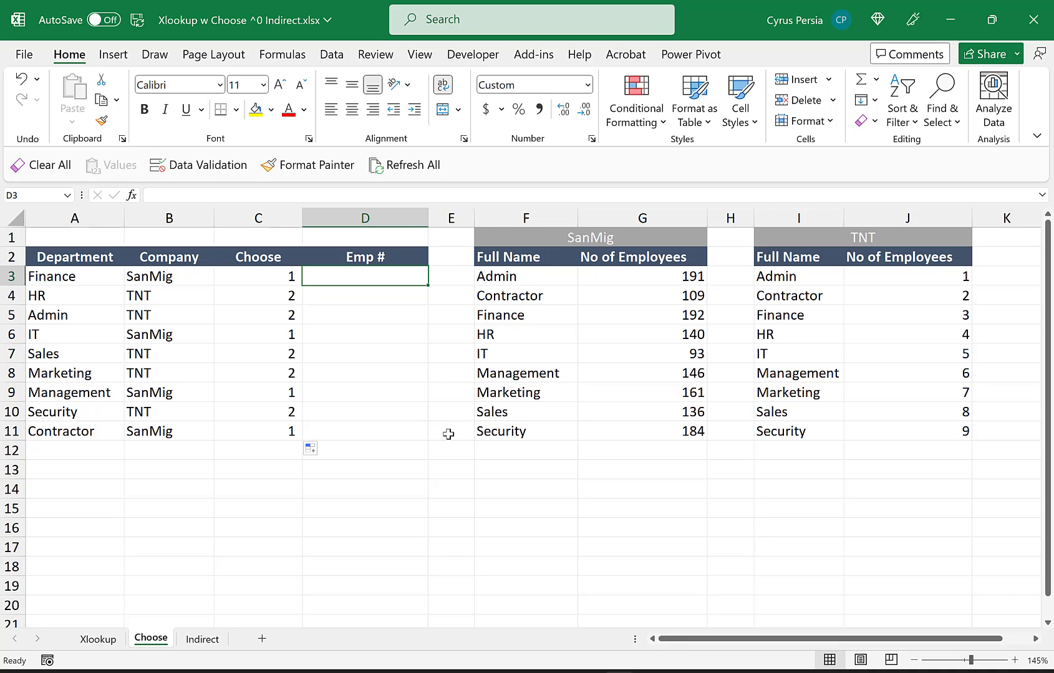
pyautogui.write('=xl')
pyautogui.press('Tab')
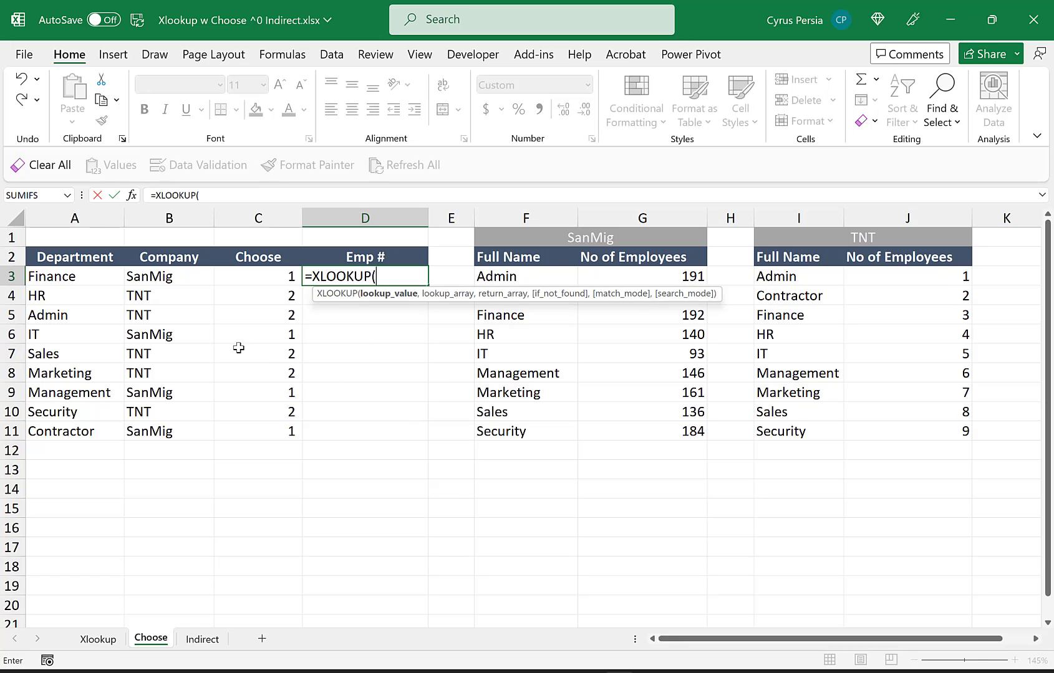
pyautogui.click(59, 274)
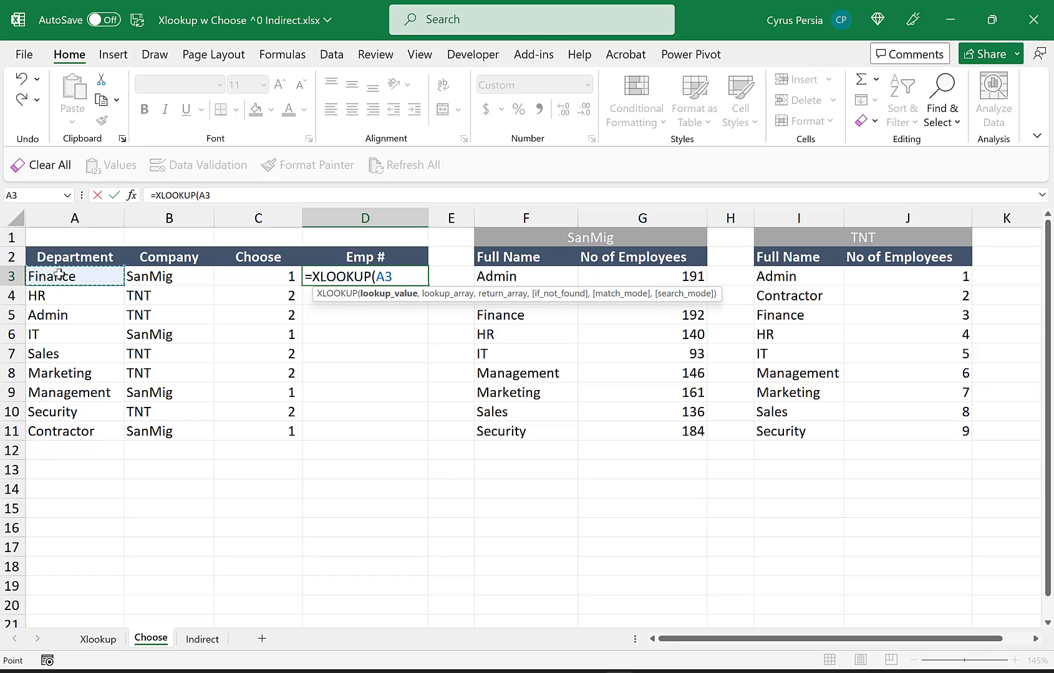
pyautogui.write(',')
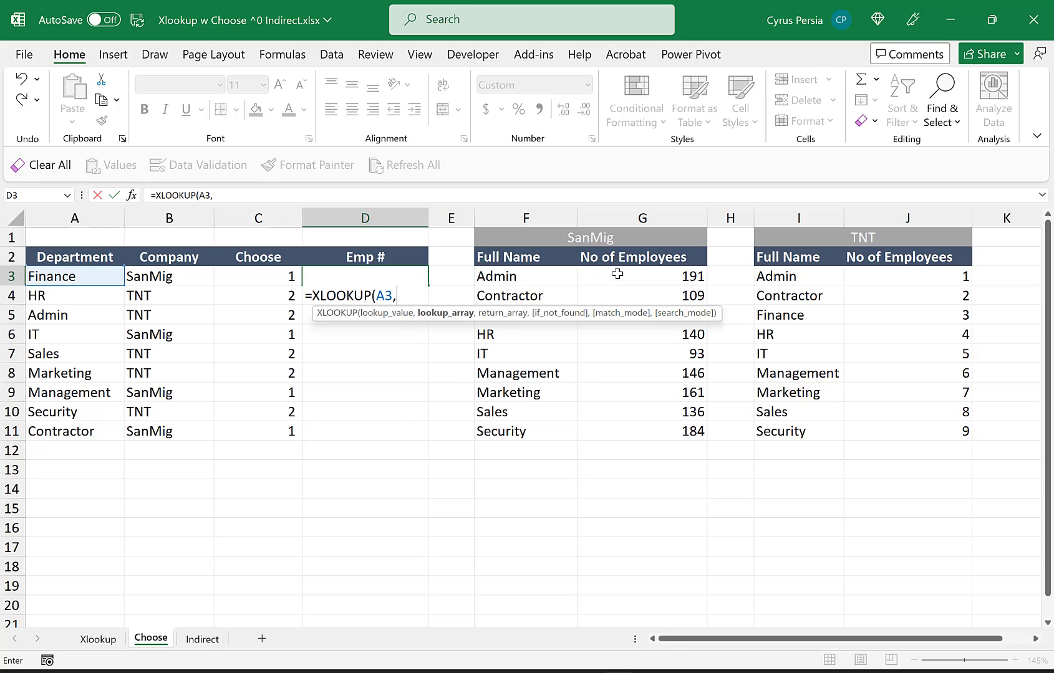
# - Set the lookup array to CHOOSE(C3,$F$3:$F$11,$I$3:$I$11), covering the Full Name columns of both tables
pyautogui.write('cho')
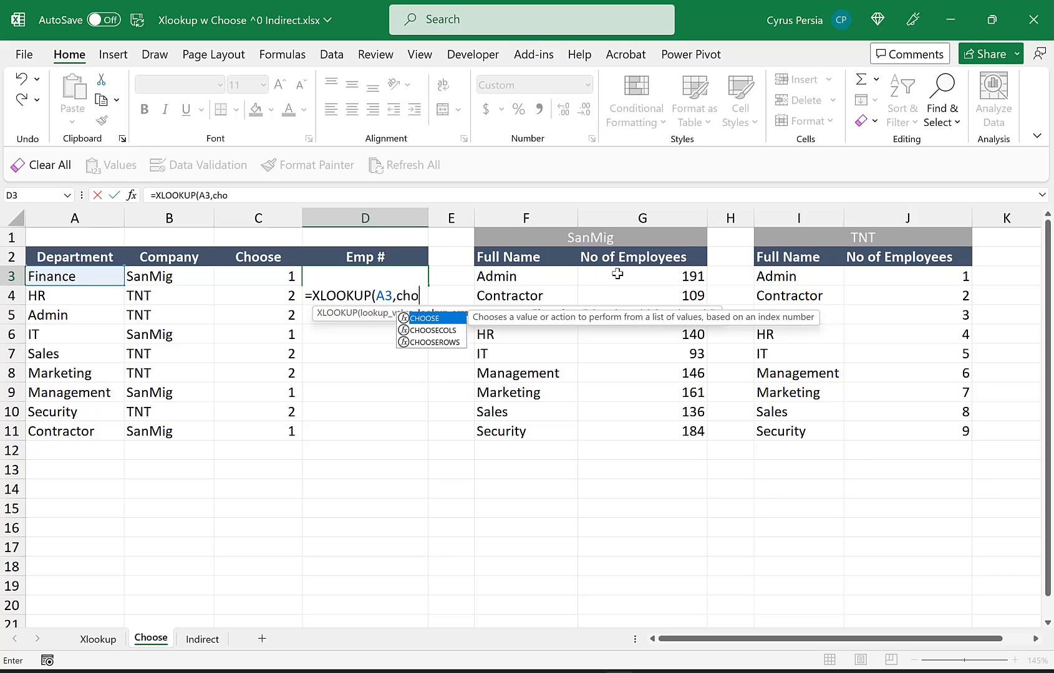
pyautogui.press('Tab')
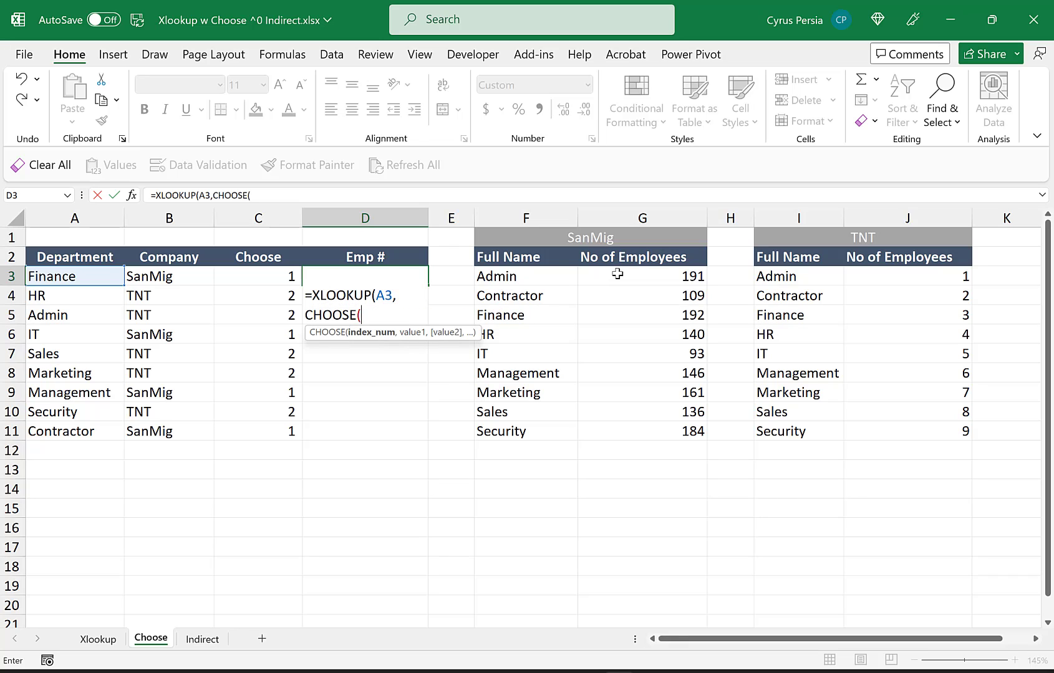
pyautogui.click(247, 275)
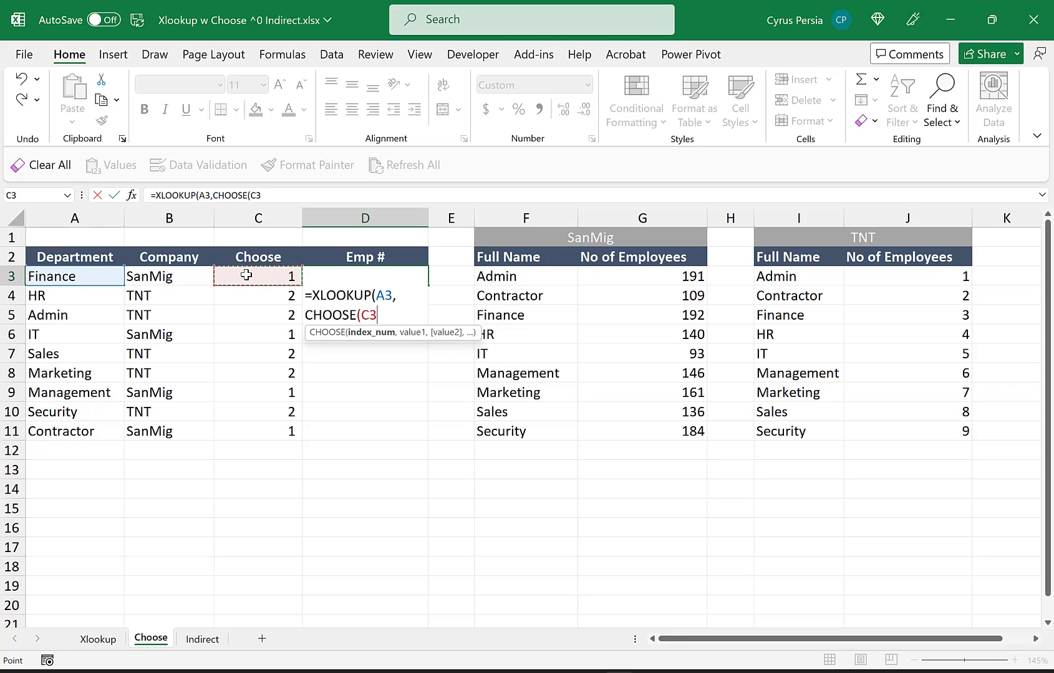
pyautogui.write(',')
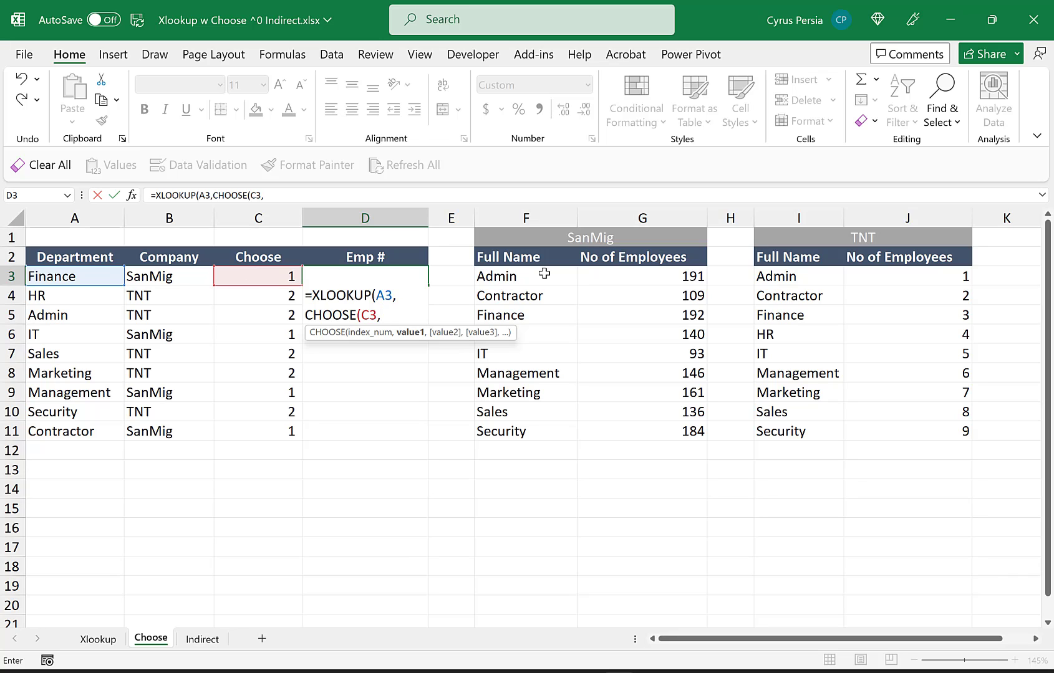
pyautogui.moveTo(544, 273); pyautogui.dragTo(532, 429)
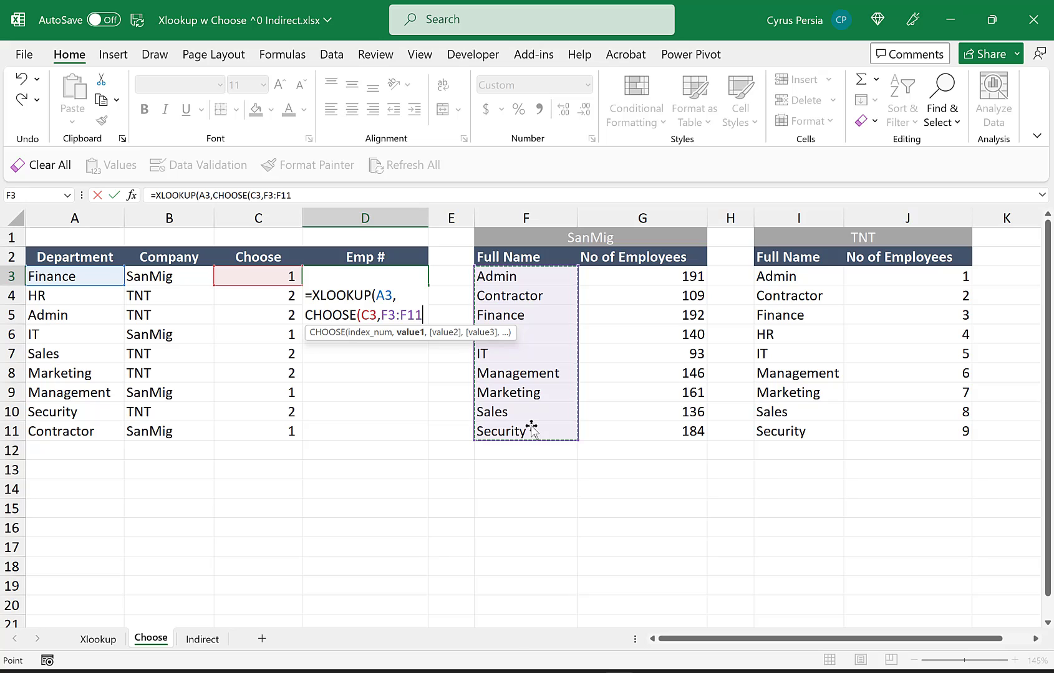
pyautogui.press('F4')
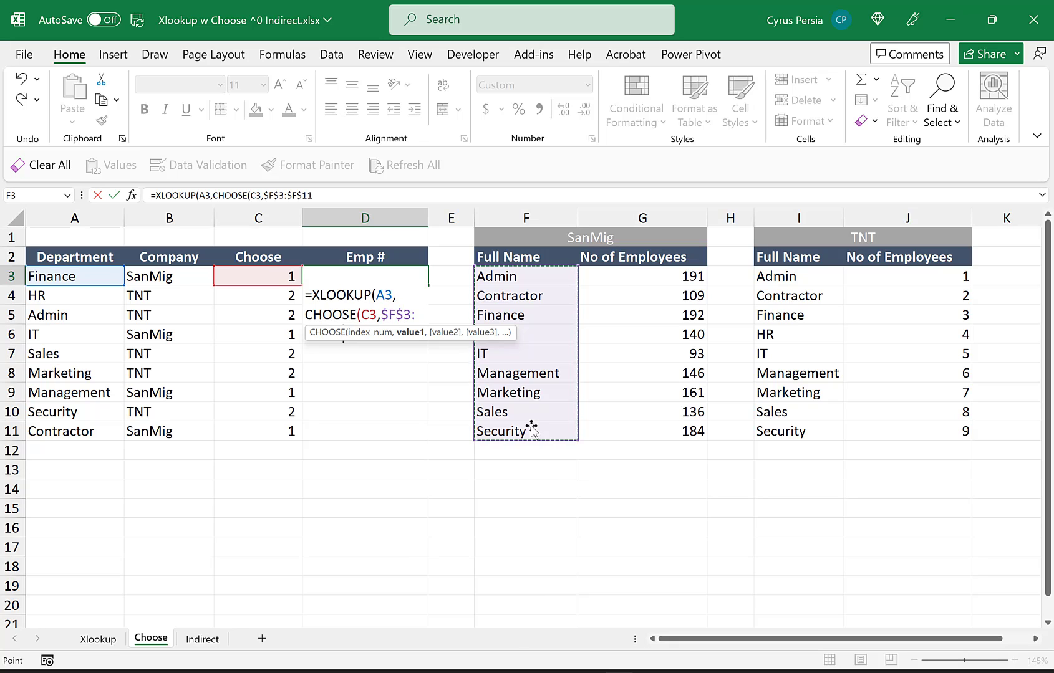
pyautogui.write(',')
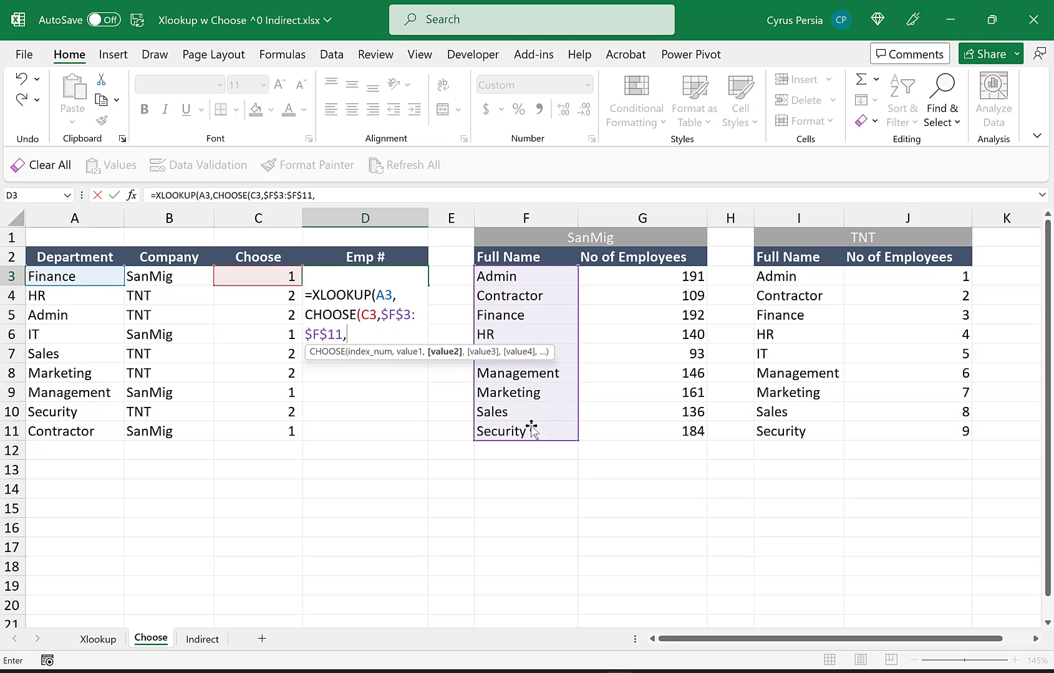
pyautogui.click(784, 281)
pyautogui.moveTo(784, 280); pyautogui.dragTo(788, 425)
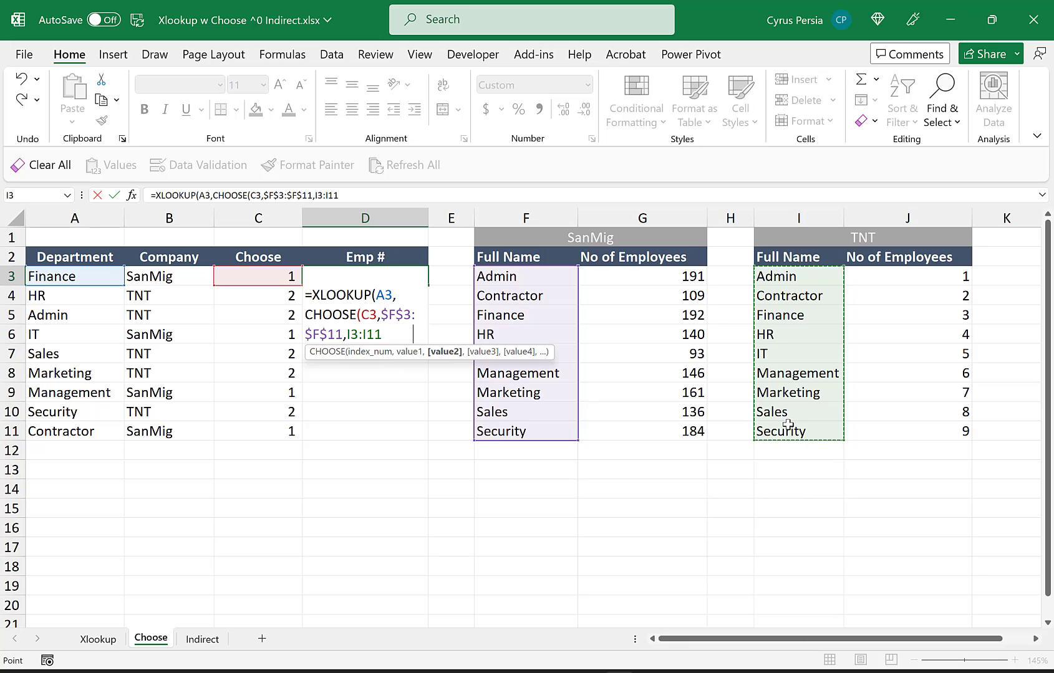
pyautogui.press('F4')
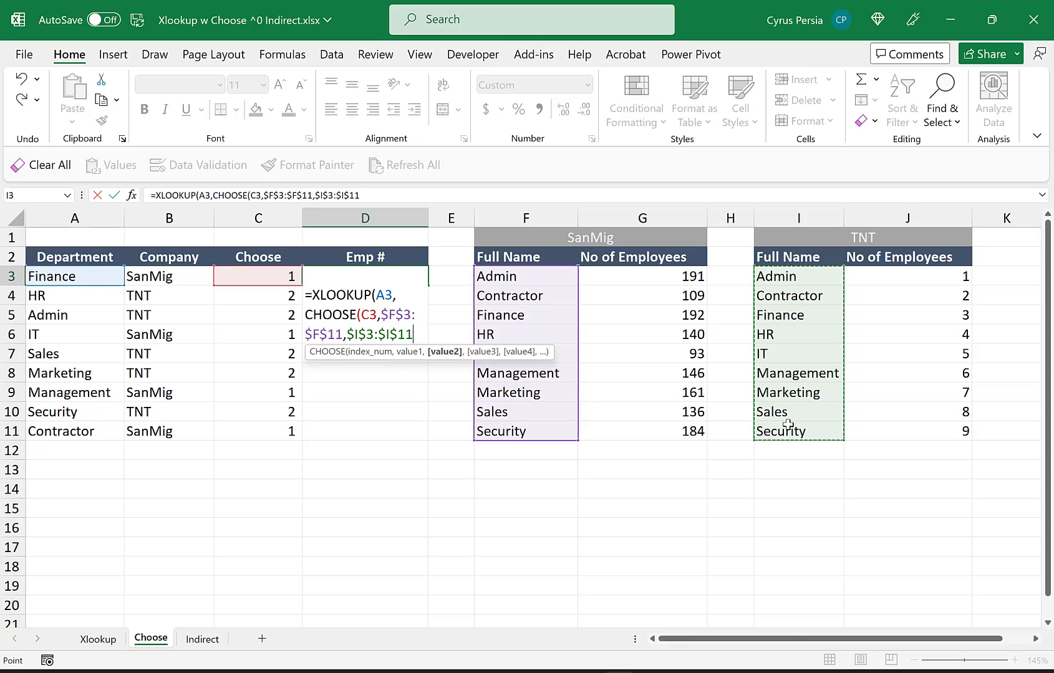
pyautogui.write(')')
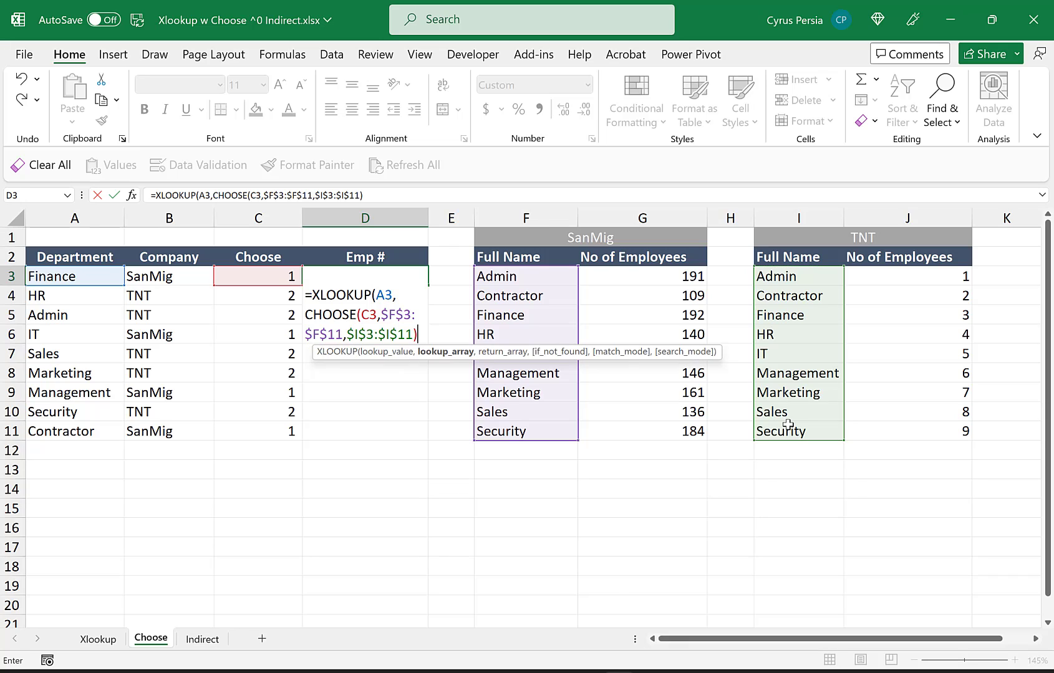
pyautogui.write(',')
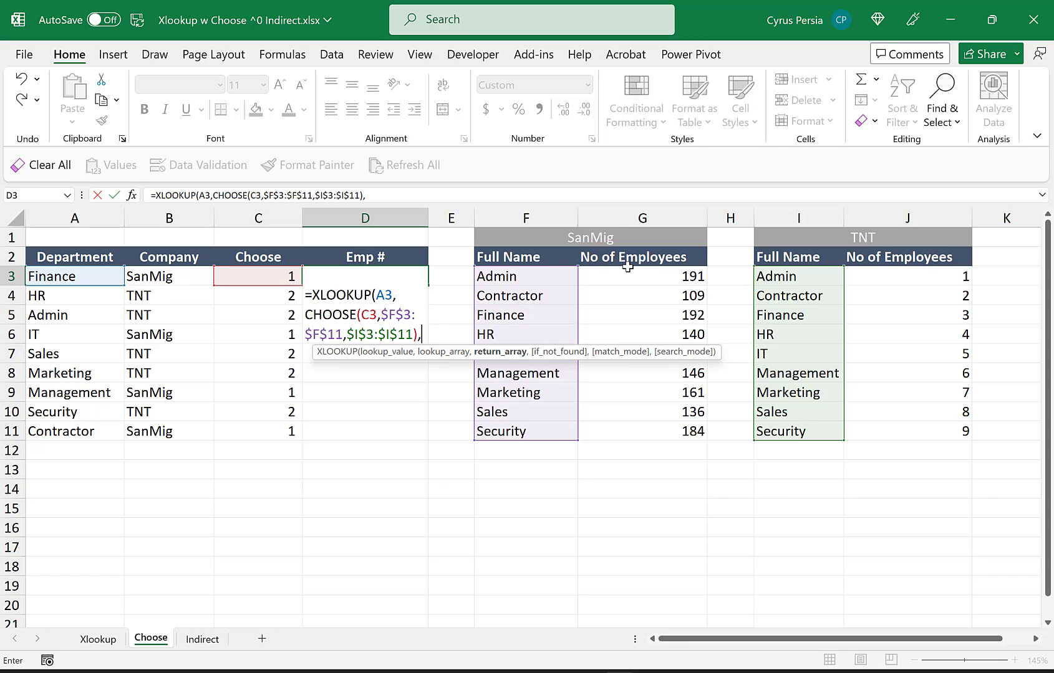
# - Set the return array to CHOOSE(C3,$G$3:$G$11,$J$3:$J$11) from the No of Employees columns and complete the D3 formula
pyautogui.write('choo')
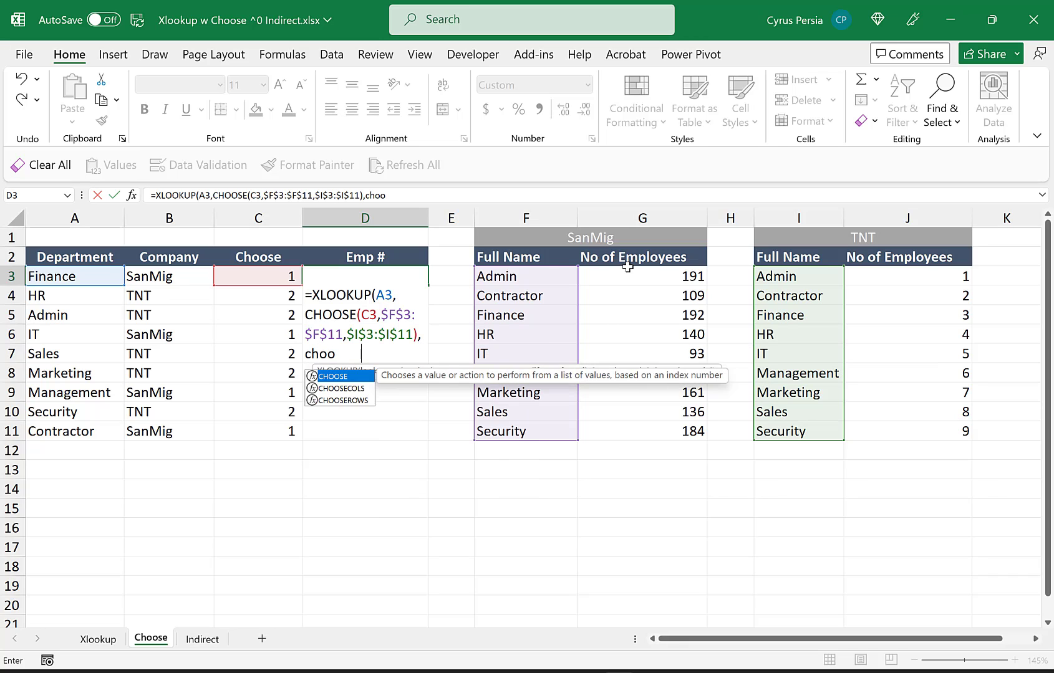
pyautogui.press('Tab')
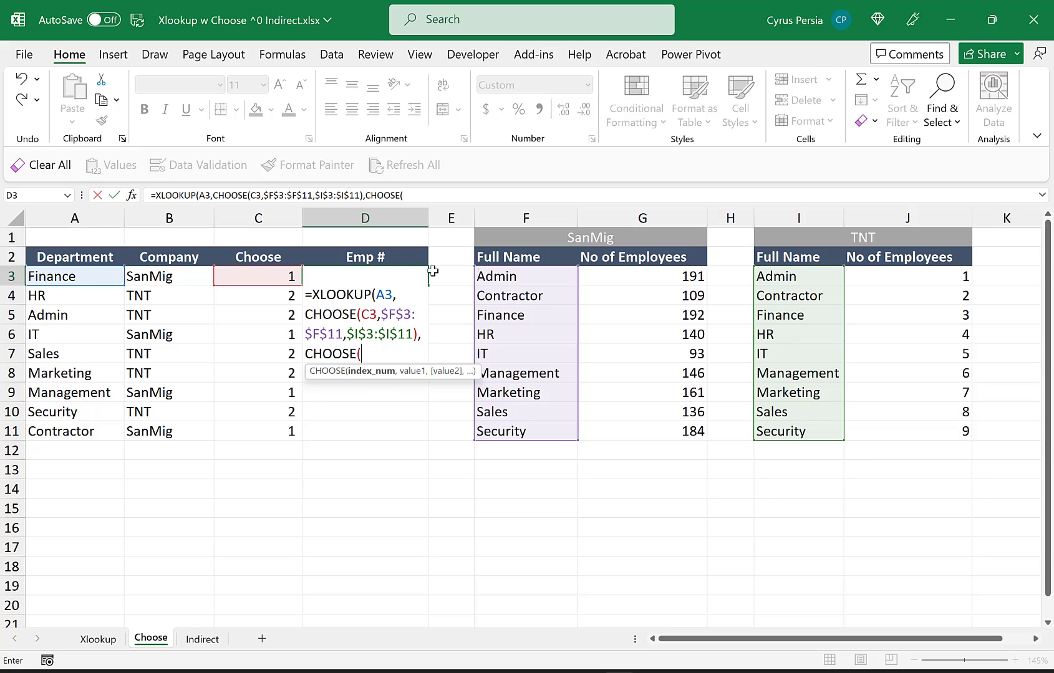
pyautogui.click(264, 275)
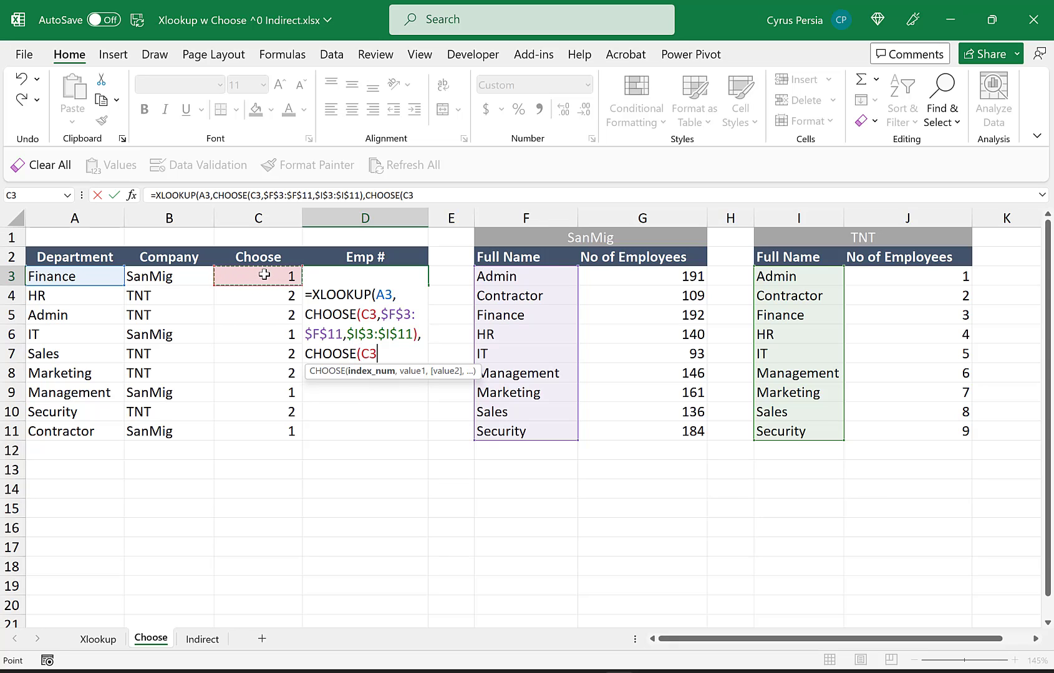
pyautogui.write(',')
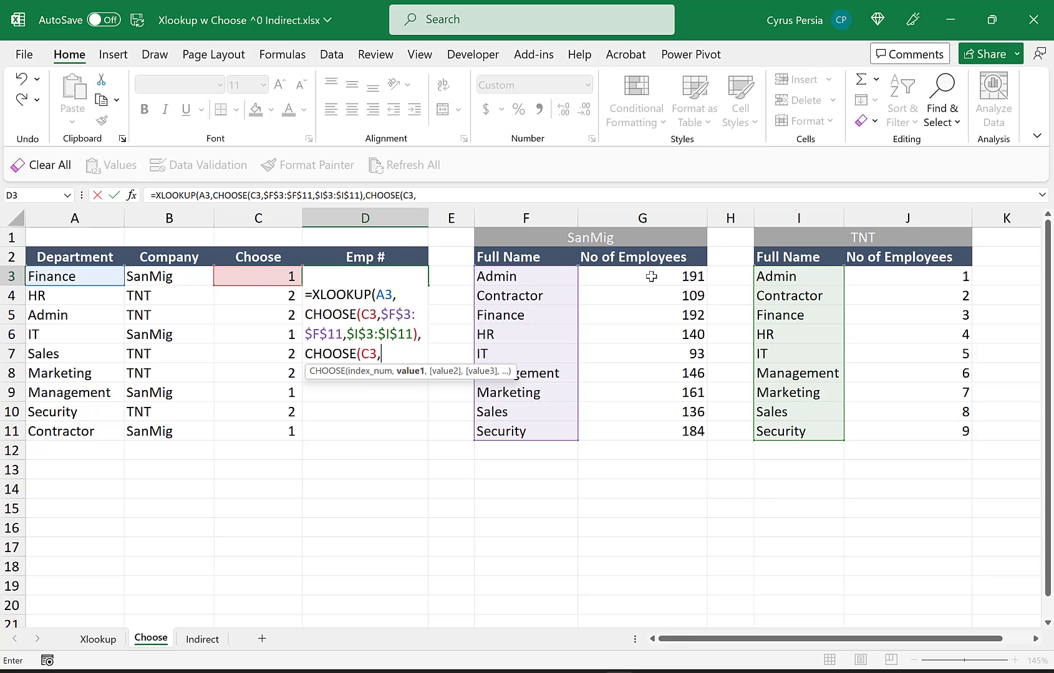
pyautogui.moveTo(650, 274); pyautogui.dragTo(648, 434)
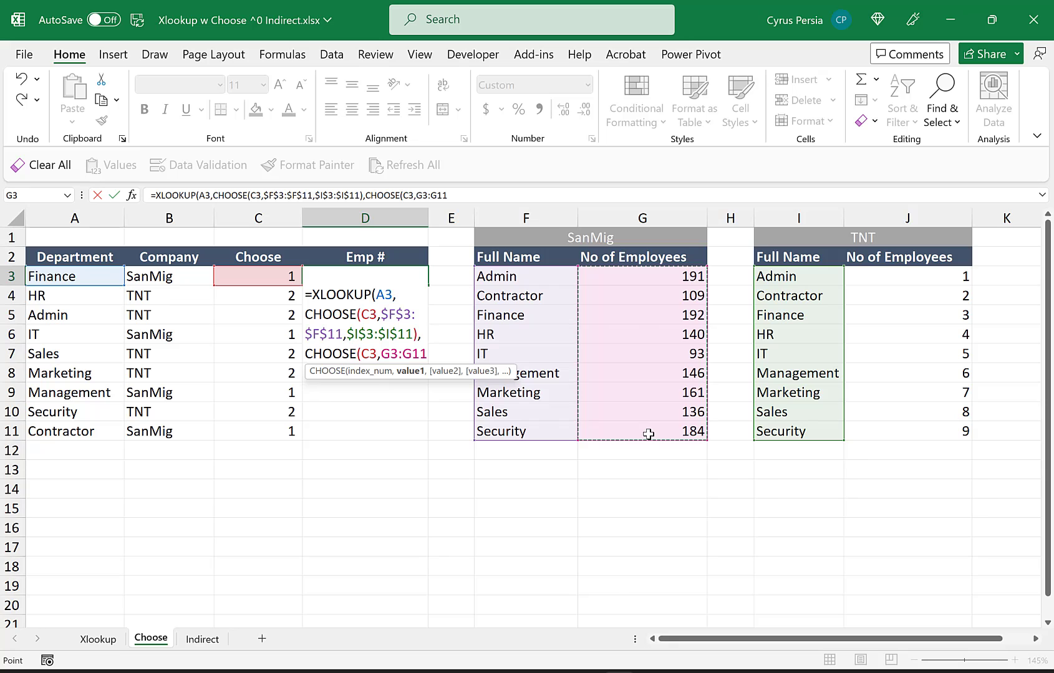
pyautogui.press('F4')
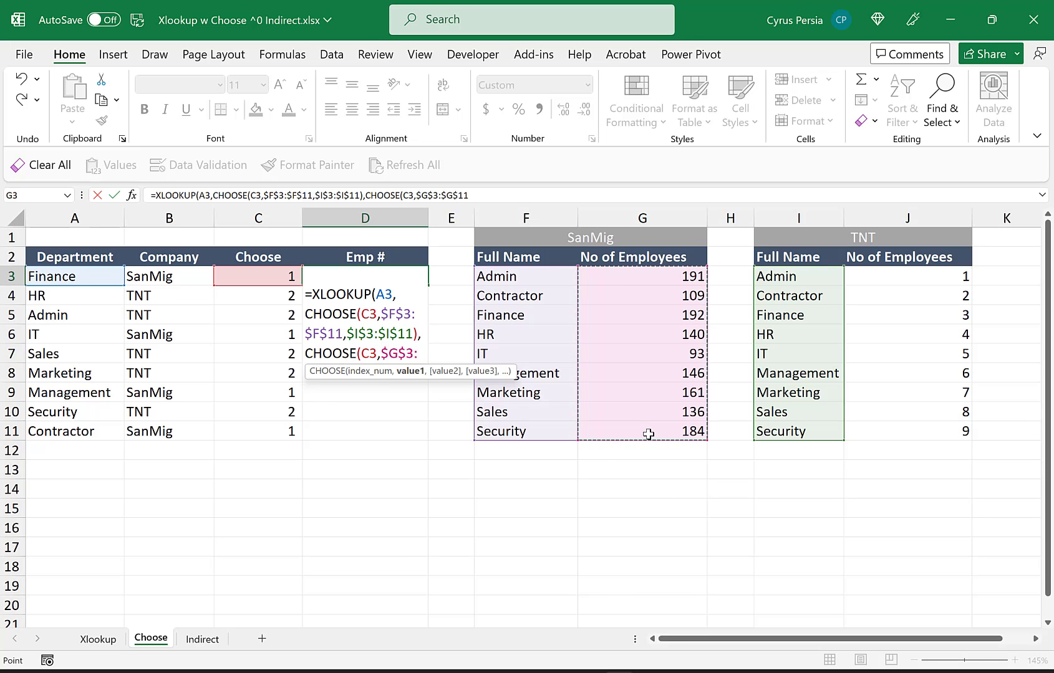
pyautogui.write(',')
pyautogui.moveTo(883, 275); pyautogui.dragTo(887, 436)
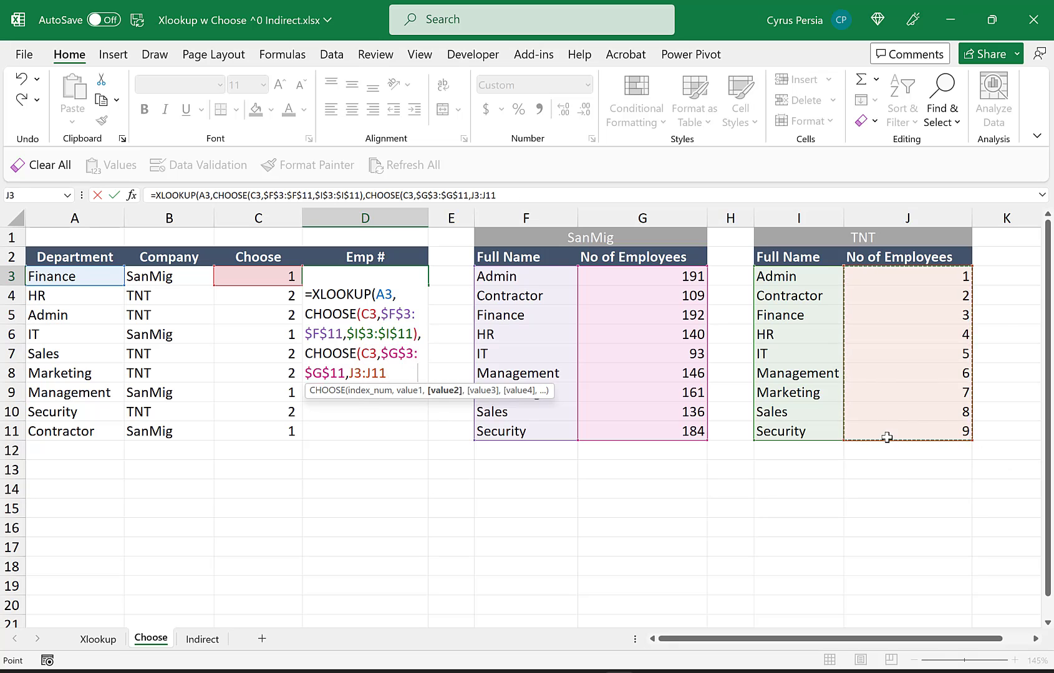
pyautogui.press('F4')
pyautogui.write(')')
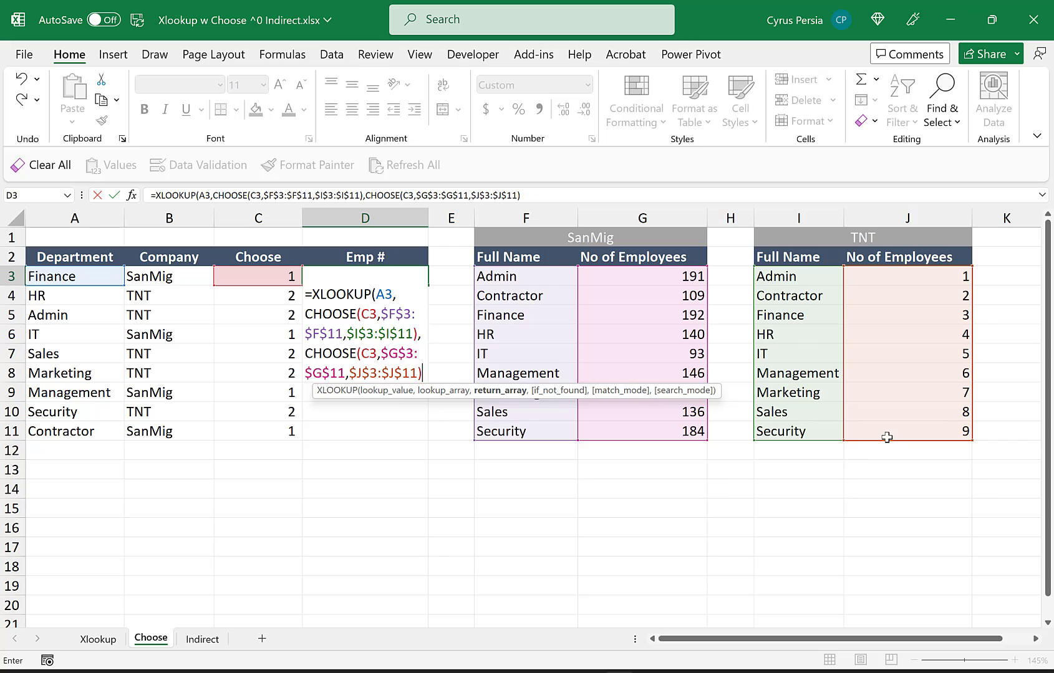
pyautogui.write(')')
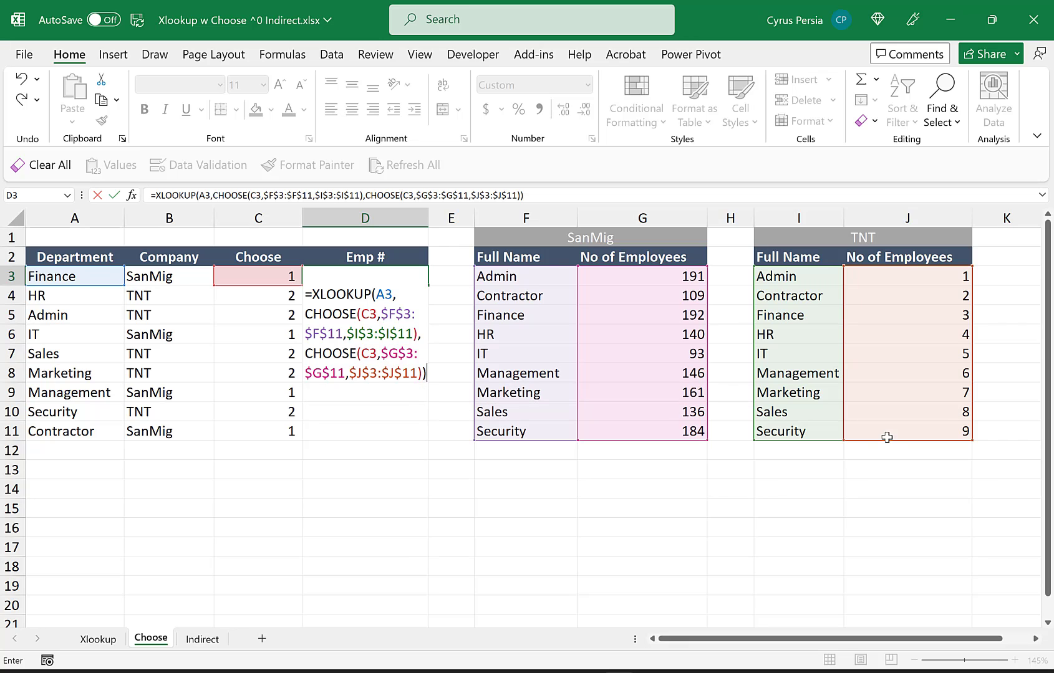
pyautogui.press('Return')
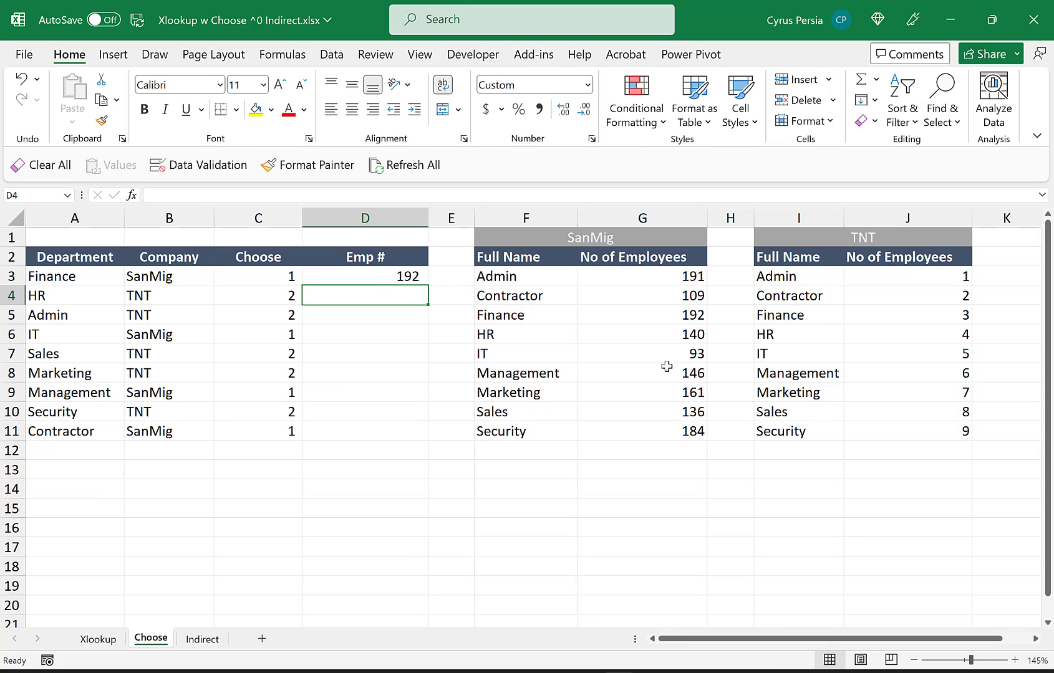
# - Fill the XLOOKUP formula from D3 down the Emp # column to D11
pyautogui.click(387, 276)
pyautogui.moveTo(427, 285); pyautogui.dragTo(404, 432)
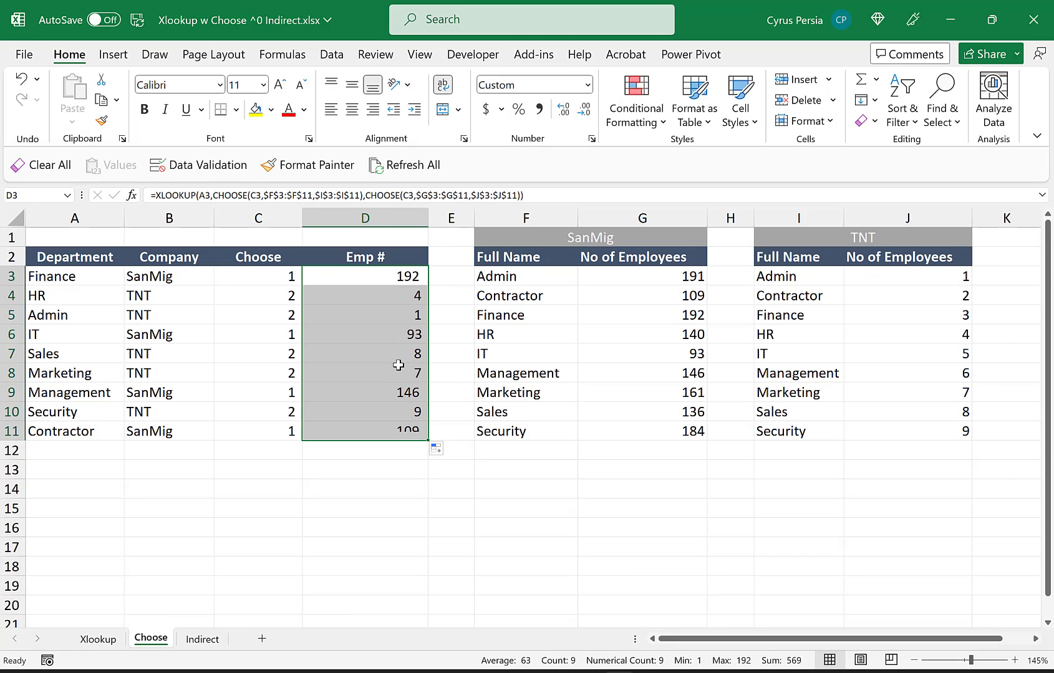
pyautogui.click(390, 274)
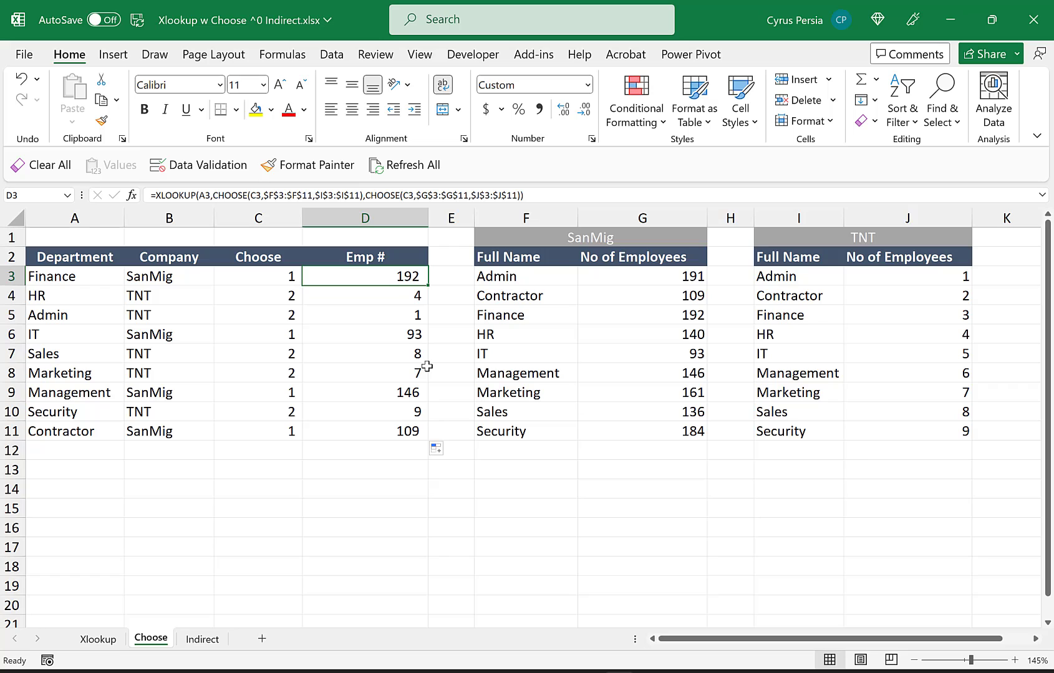
# - Check the Finance result in D3 against the Finance entry in the SanMig table
pyautogui.click(161, 278)
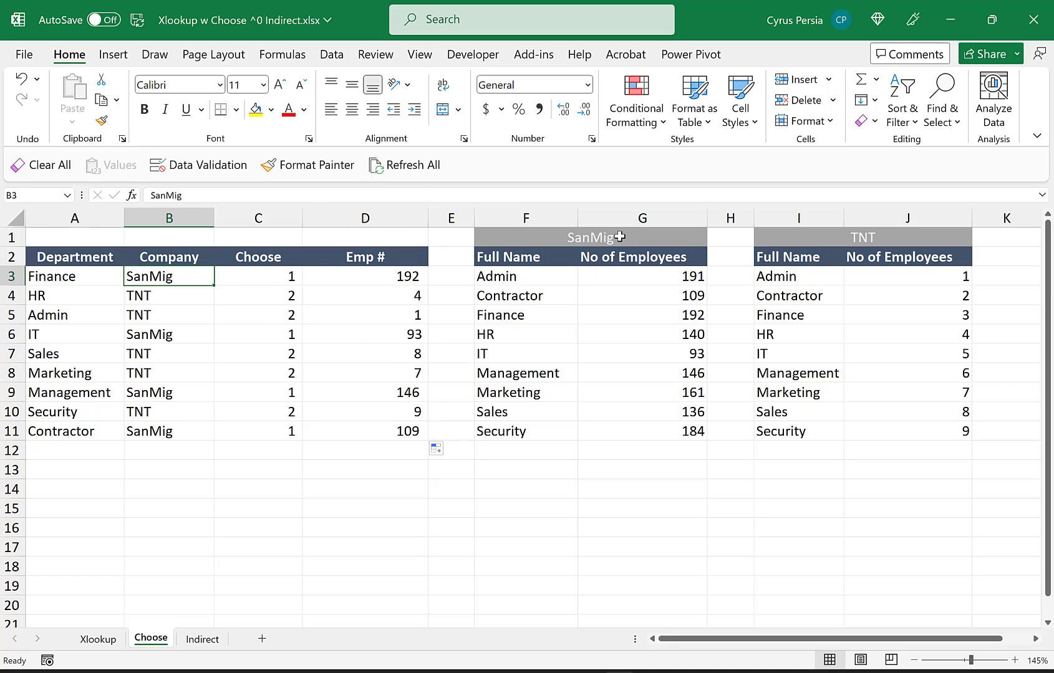
pyautogui.moveTo(615, 237); pyautogui.dragTo(616, 370)
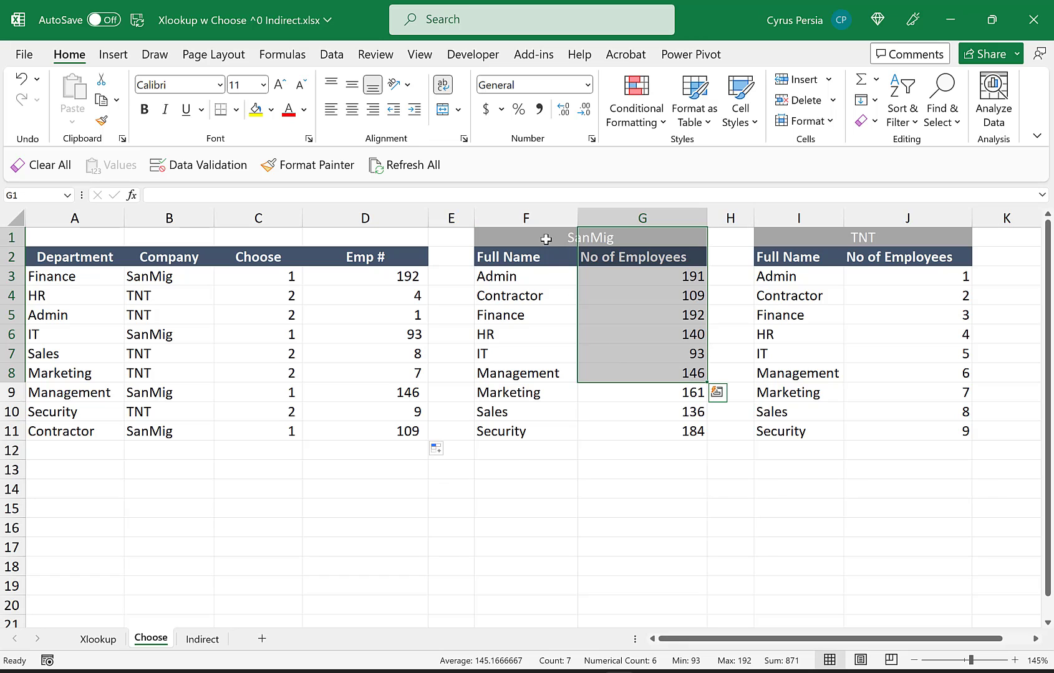
pyautogui.moveTo(546, 240); pyautogui.dragTo(654, 414)
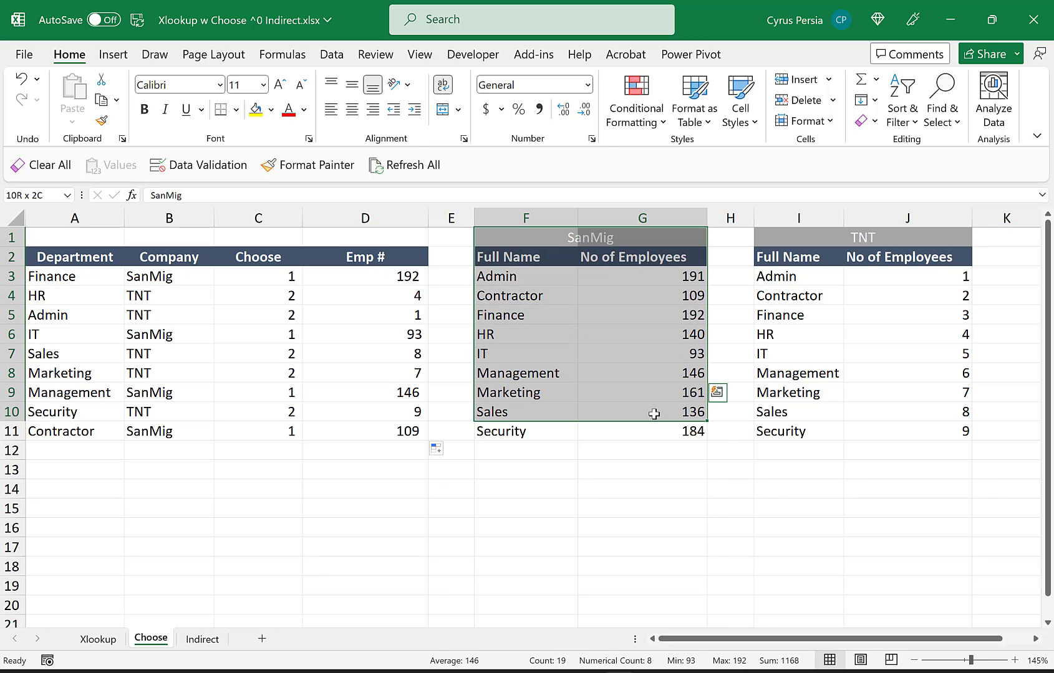
pyautogui.click(669, 314)
pyautogui.click(388, 275)
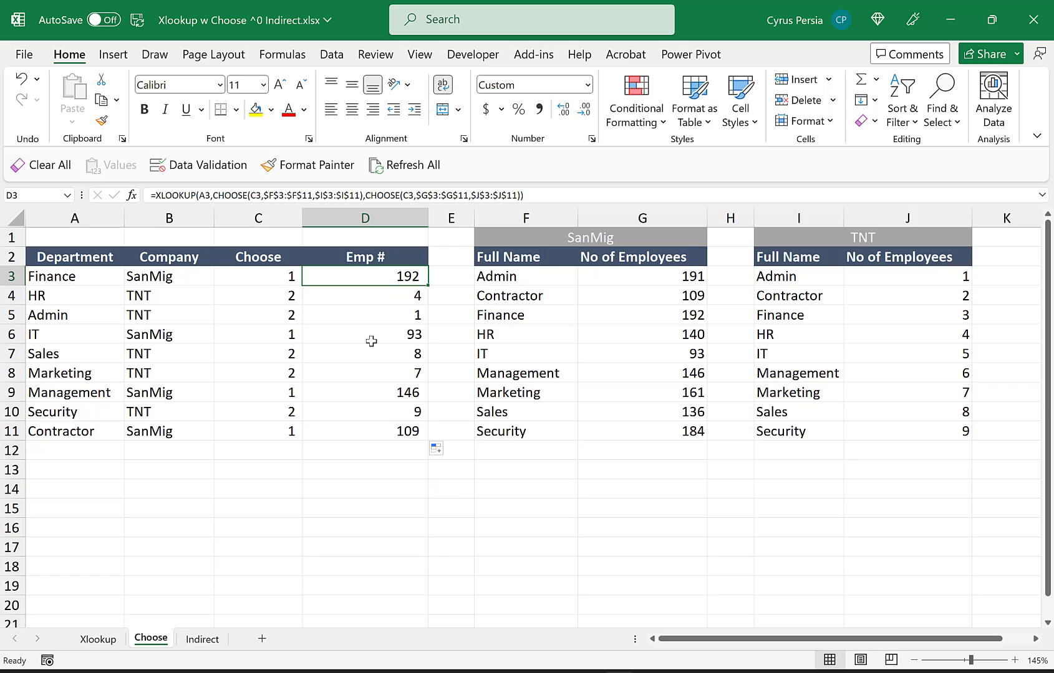
# - Check the Sales result in D7 against the TNT table and the Contractor result in D11 against the SanMig table
pyautogui.click(409, 356)
pyautogui.moveTo(808, 237); pyautogui.dragTo(894, 432)
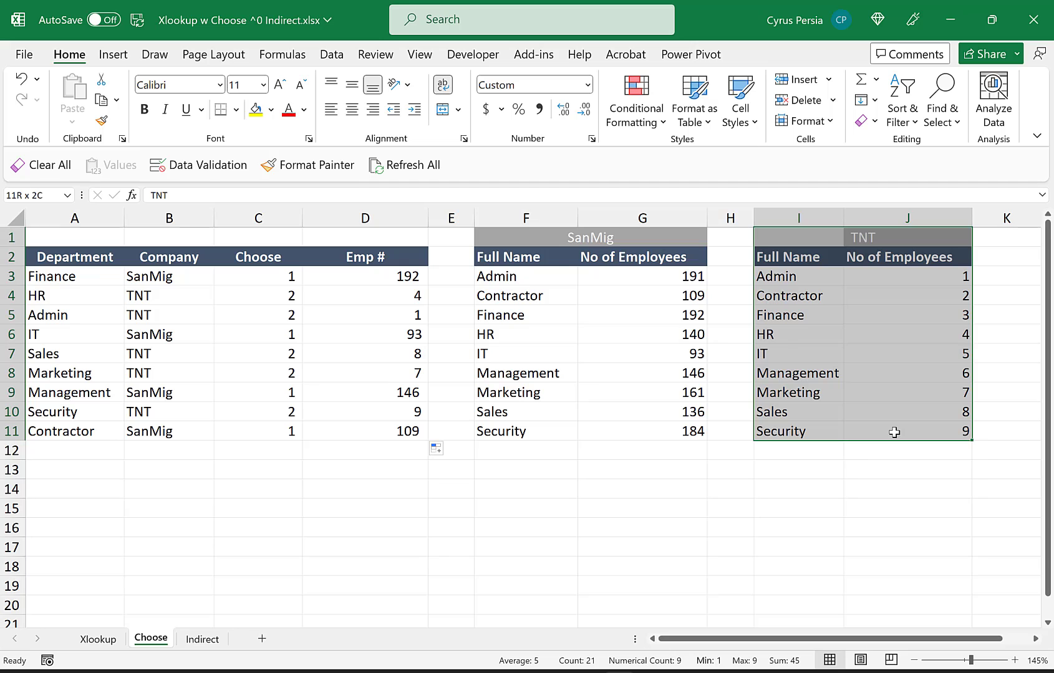
pyautogui.click(798, 409)
pyautogui.click(928, 412)
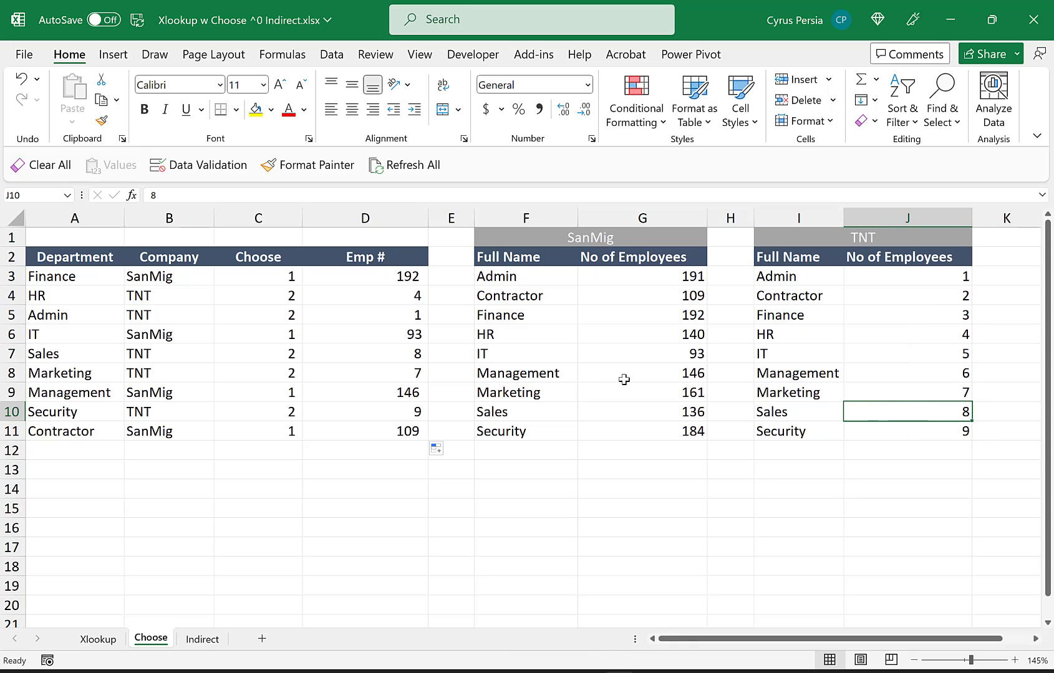
pyautogui.click(390, 354)
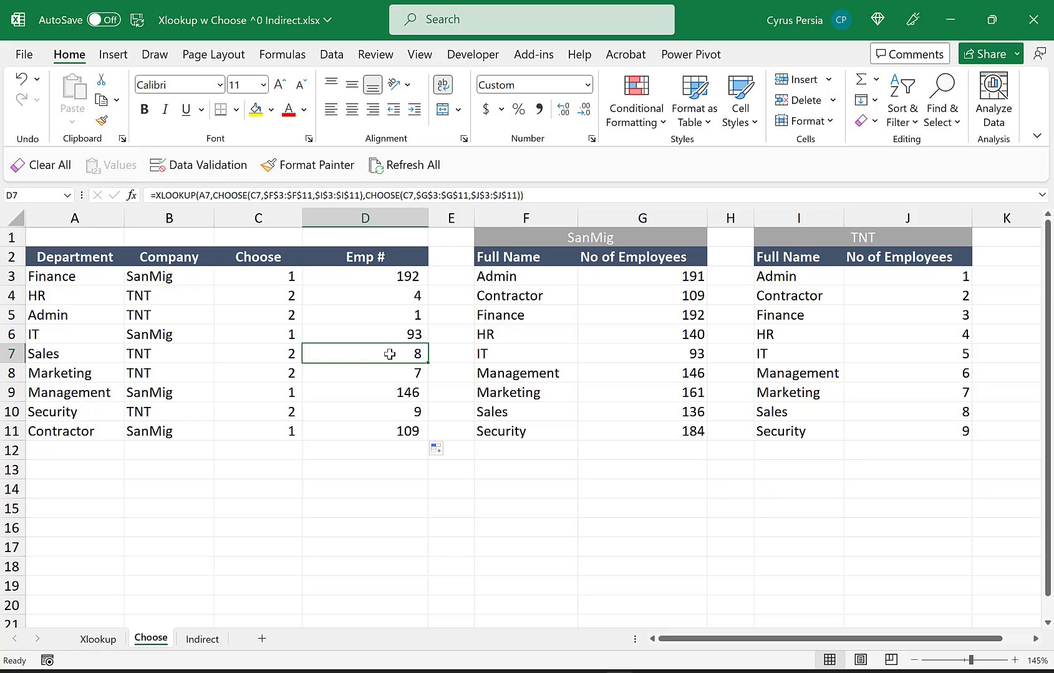
pyautogui.moveTo(98, 434); pyautogui.dragTo(370, 435)
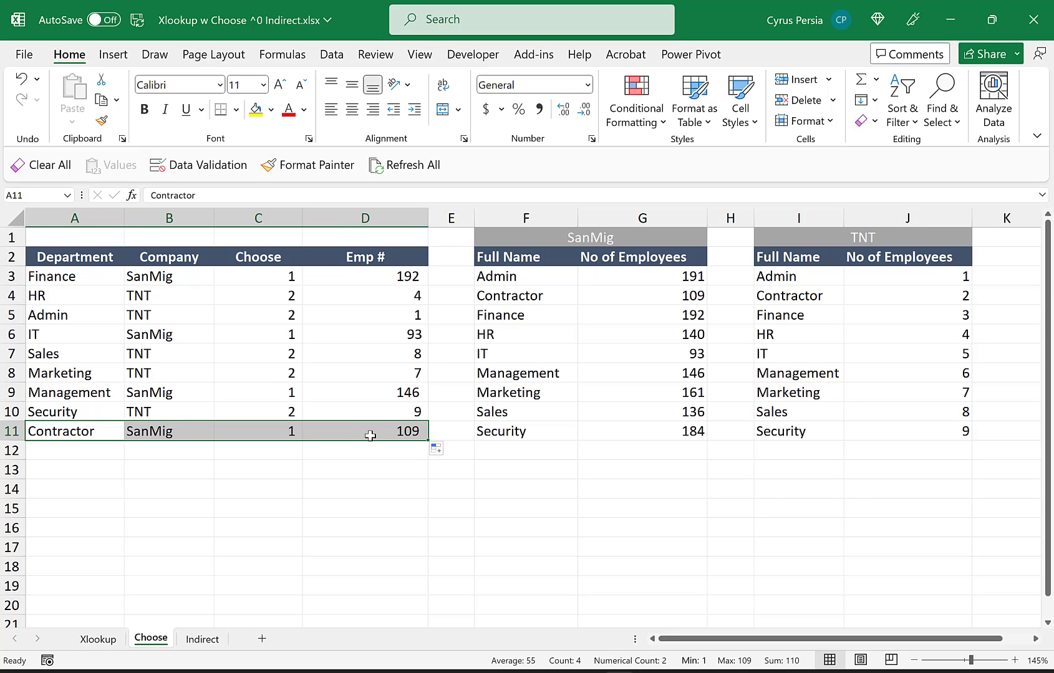
pyautogui.click(676, 297)
pyautogui.click(399, 432)
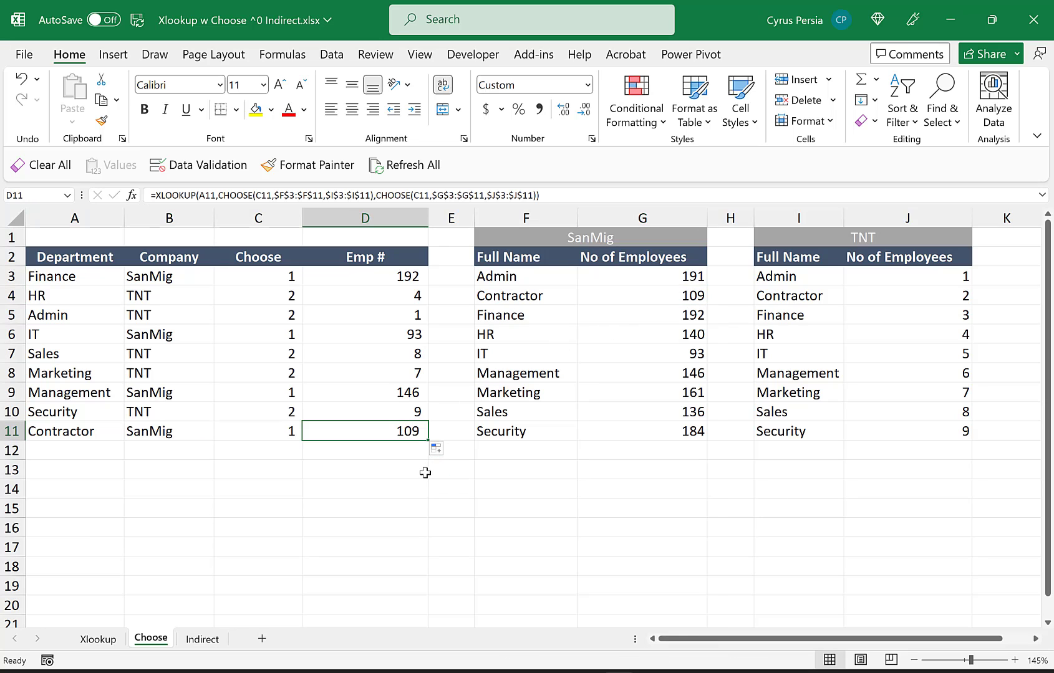